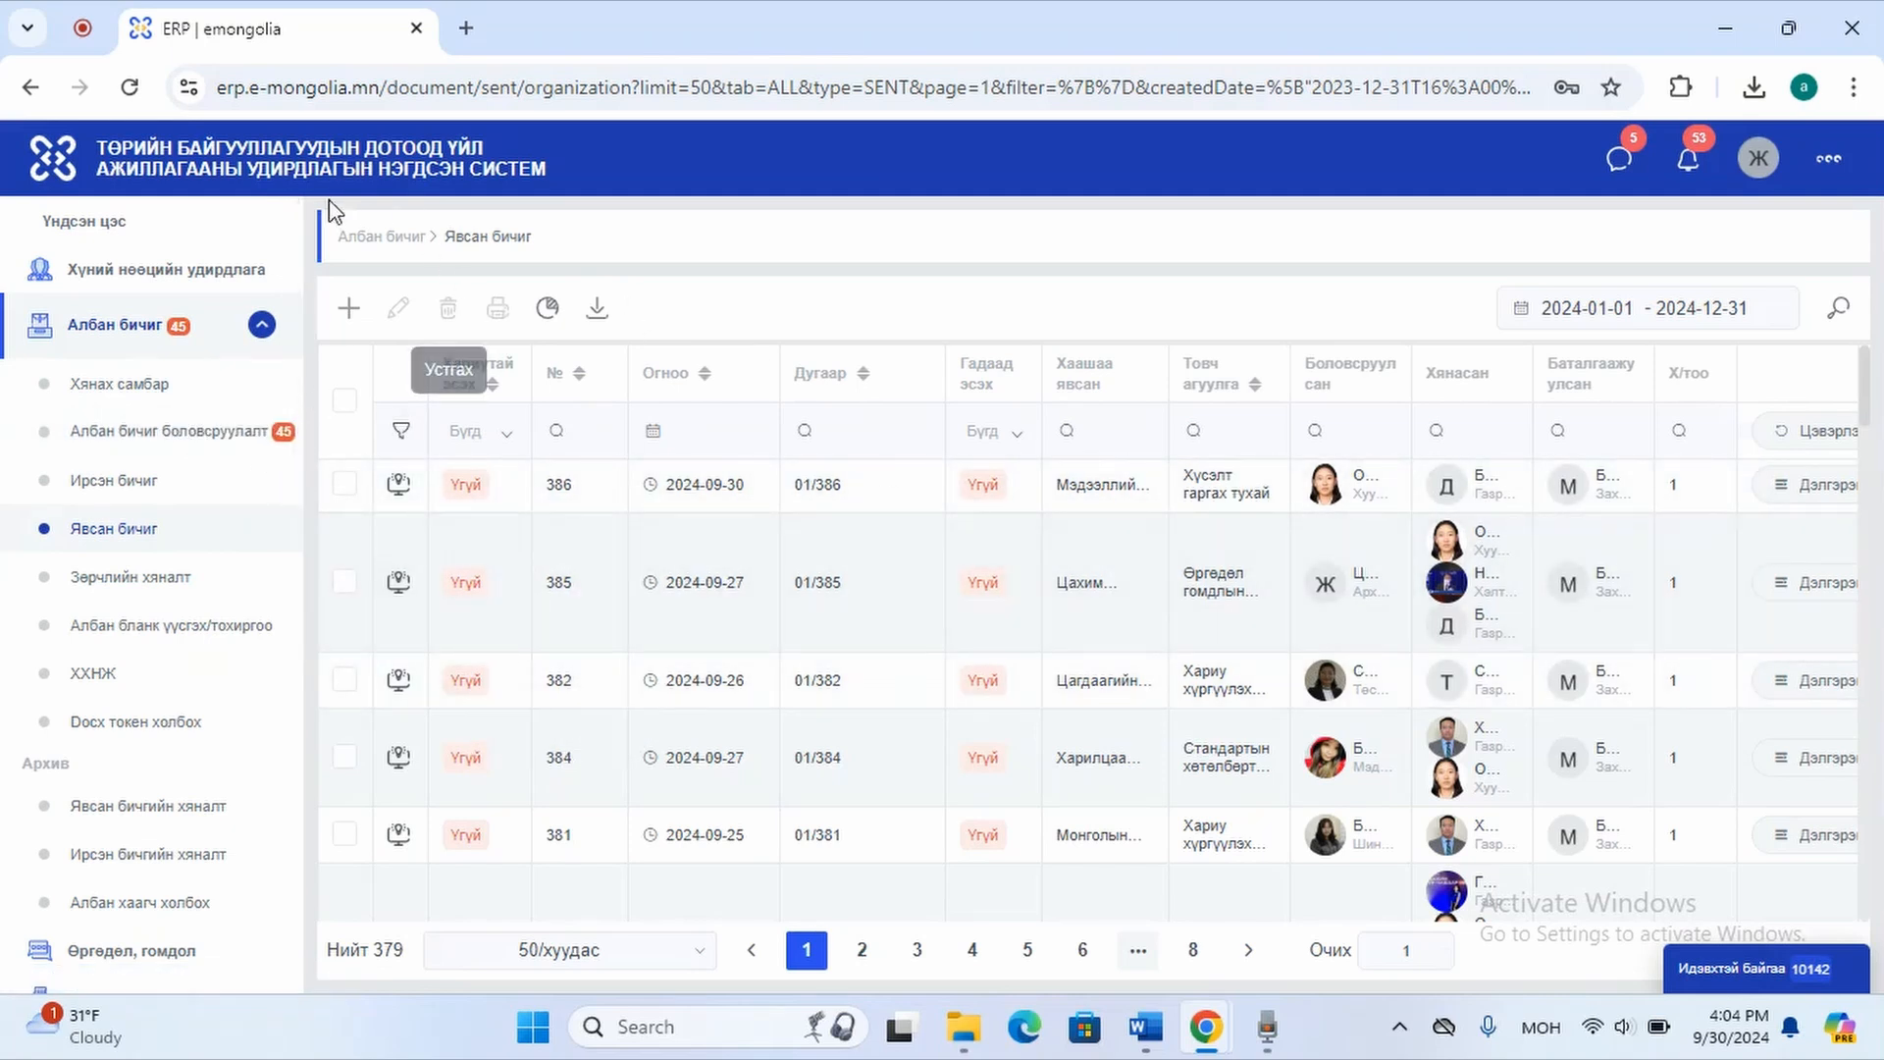
Open the Явсан бичиг list under Албан бичиг and start registering a new sent letter.
left_click(200, 341)
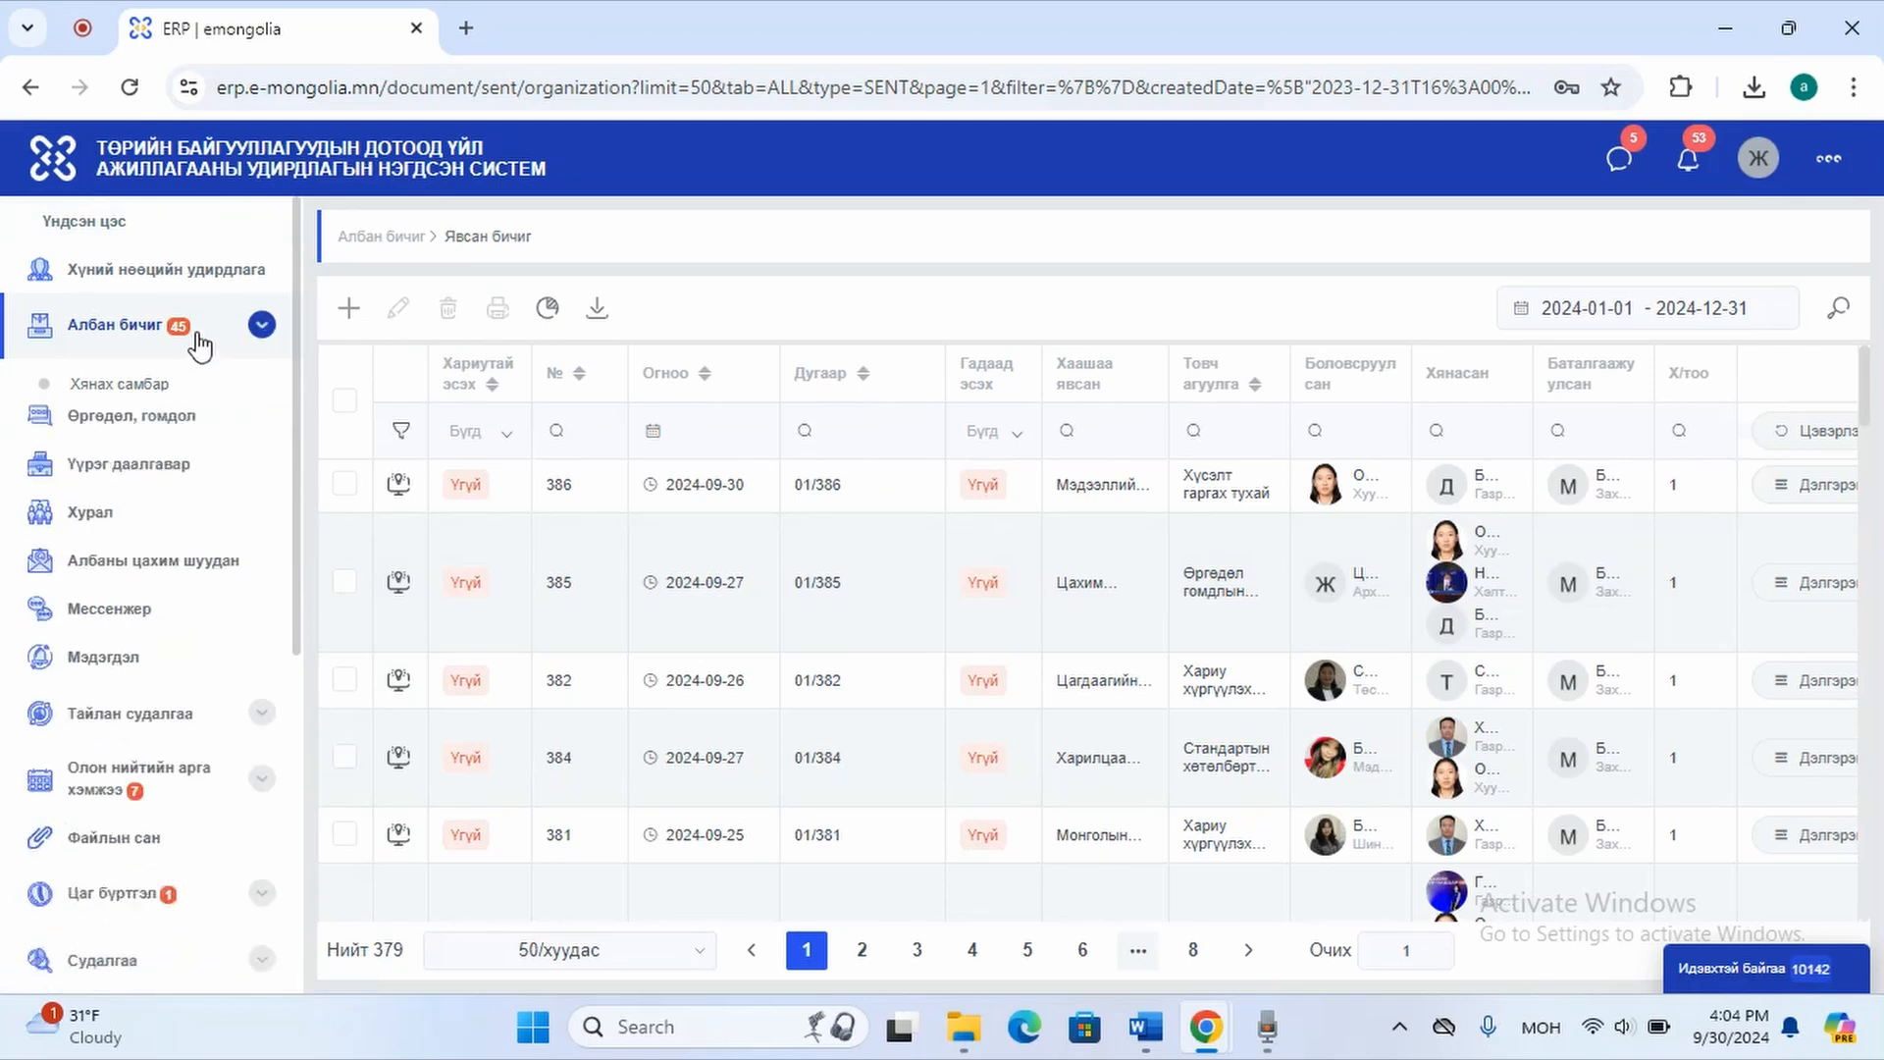
left_click(120, 336)
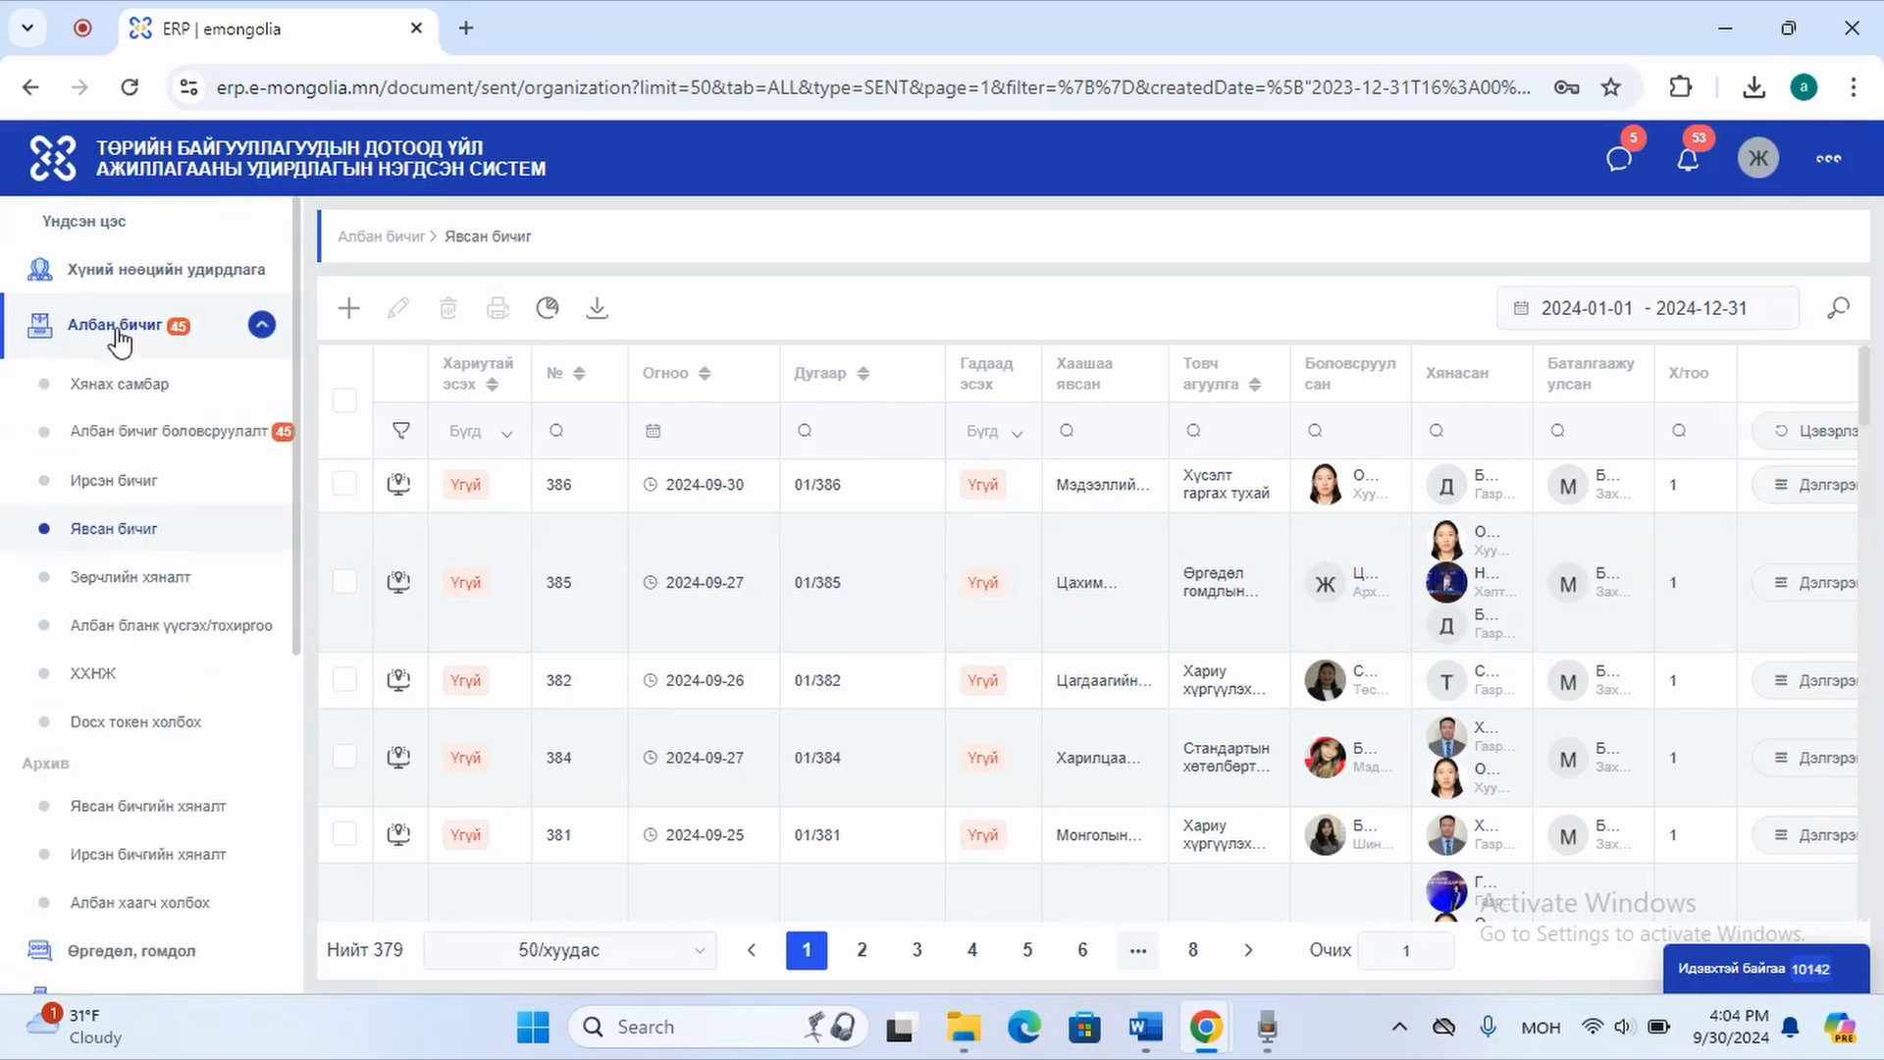
left_click(135, 539)
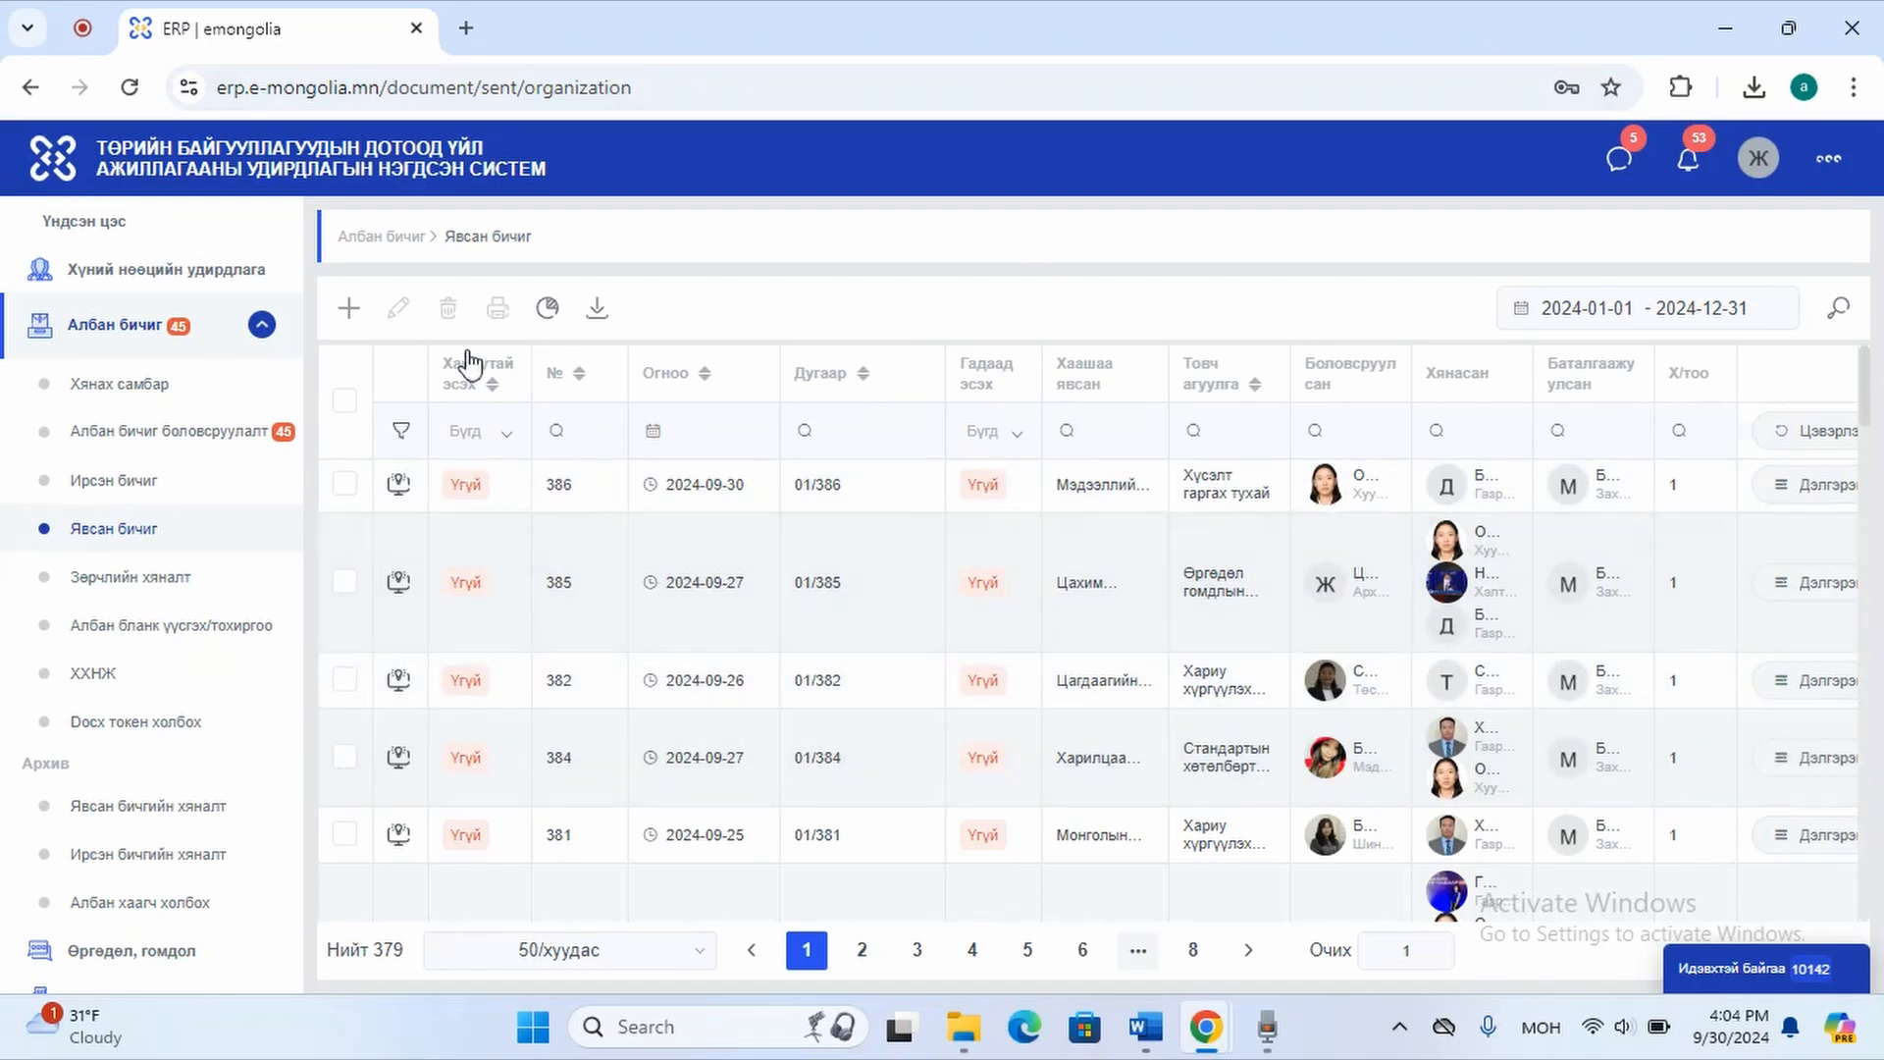
left_click(345, 310)
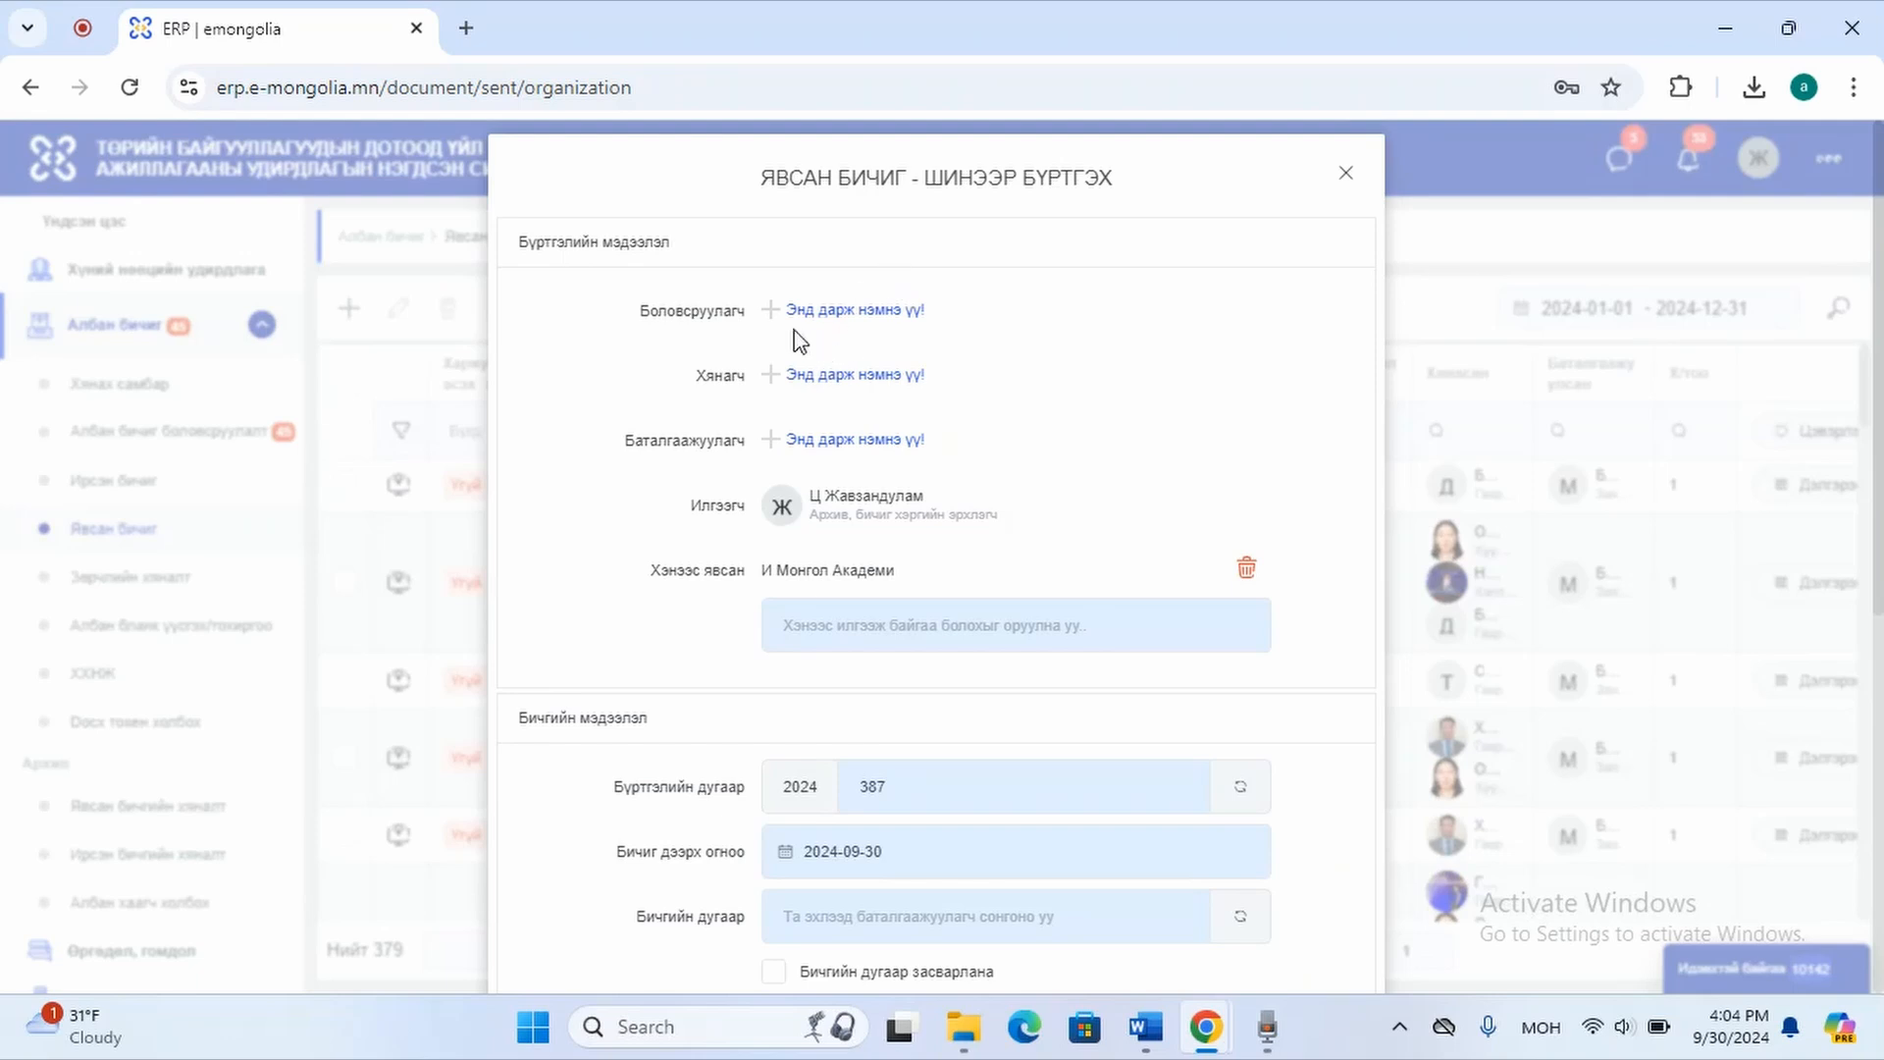
Search for the HR specialist (Хүний нөөцийн мэргэжилтэн) by name and add them as the letter's Боловсруулагч.
left_click(770, 309)
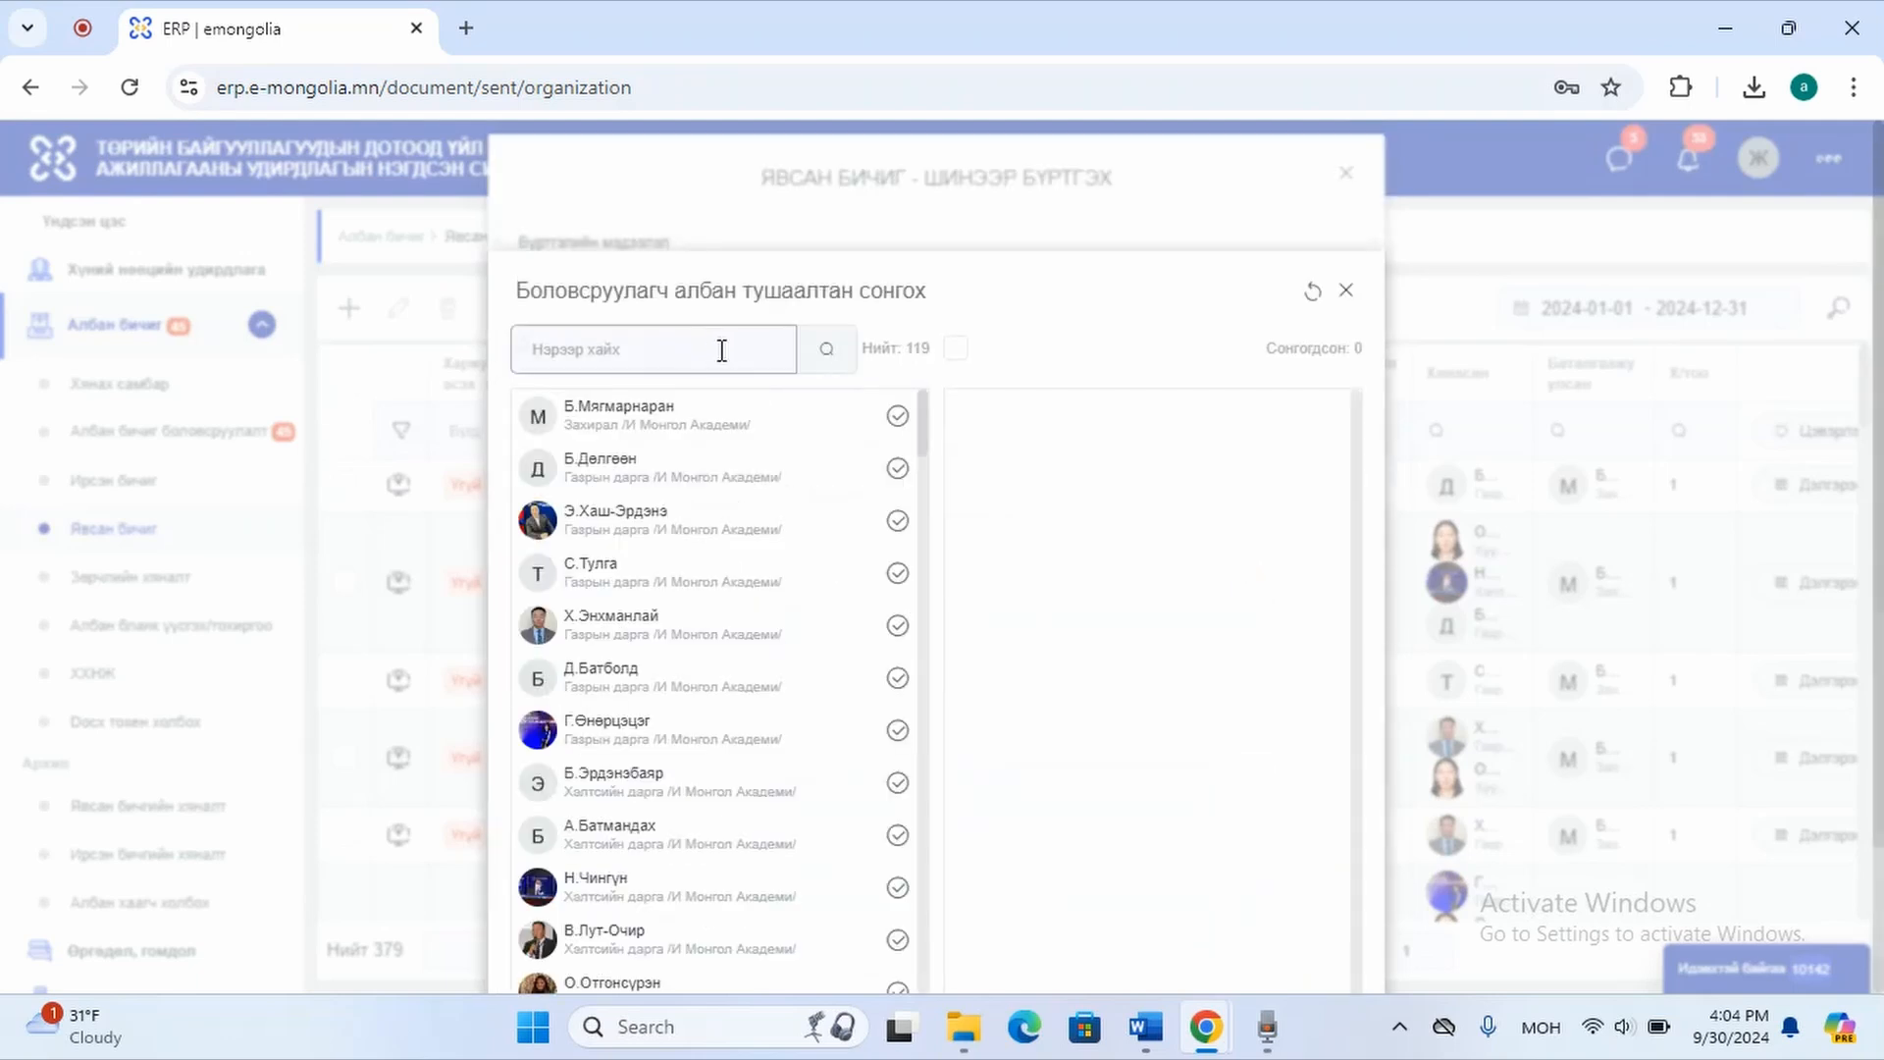
left_click(721, 350)
type("мандах")
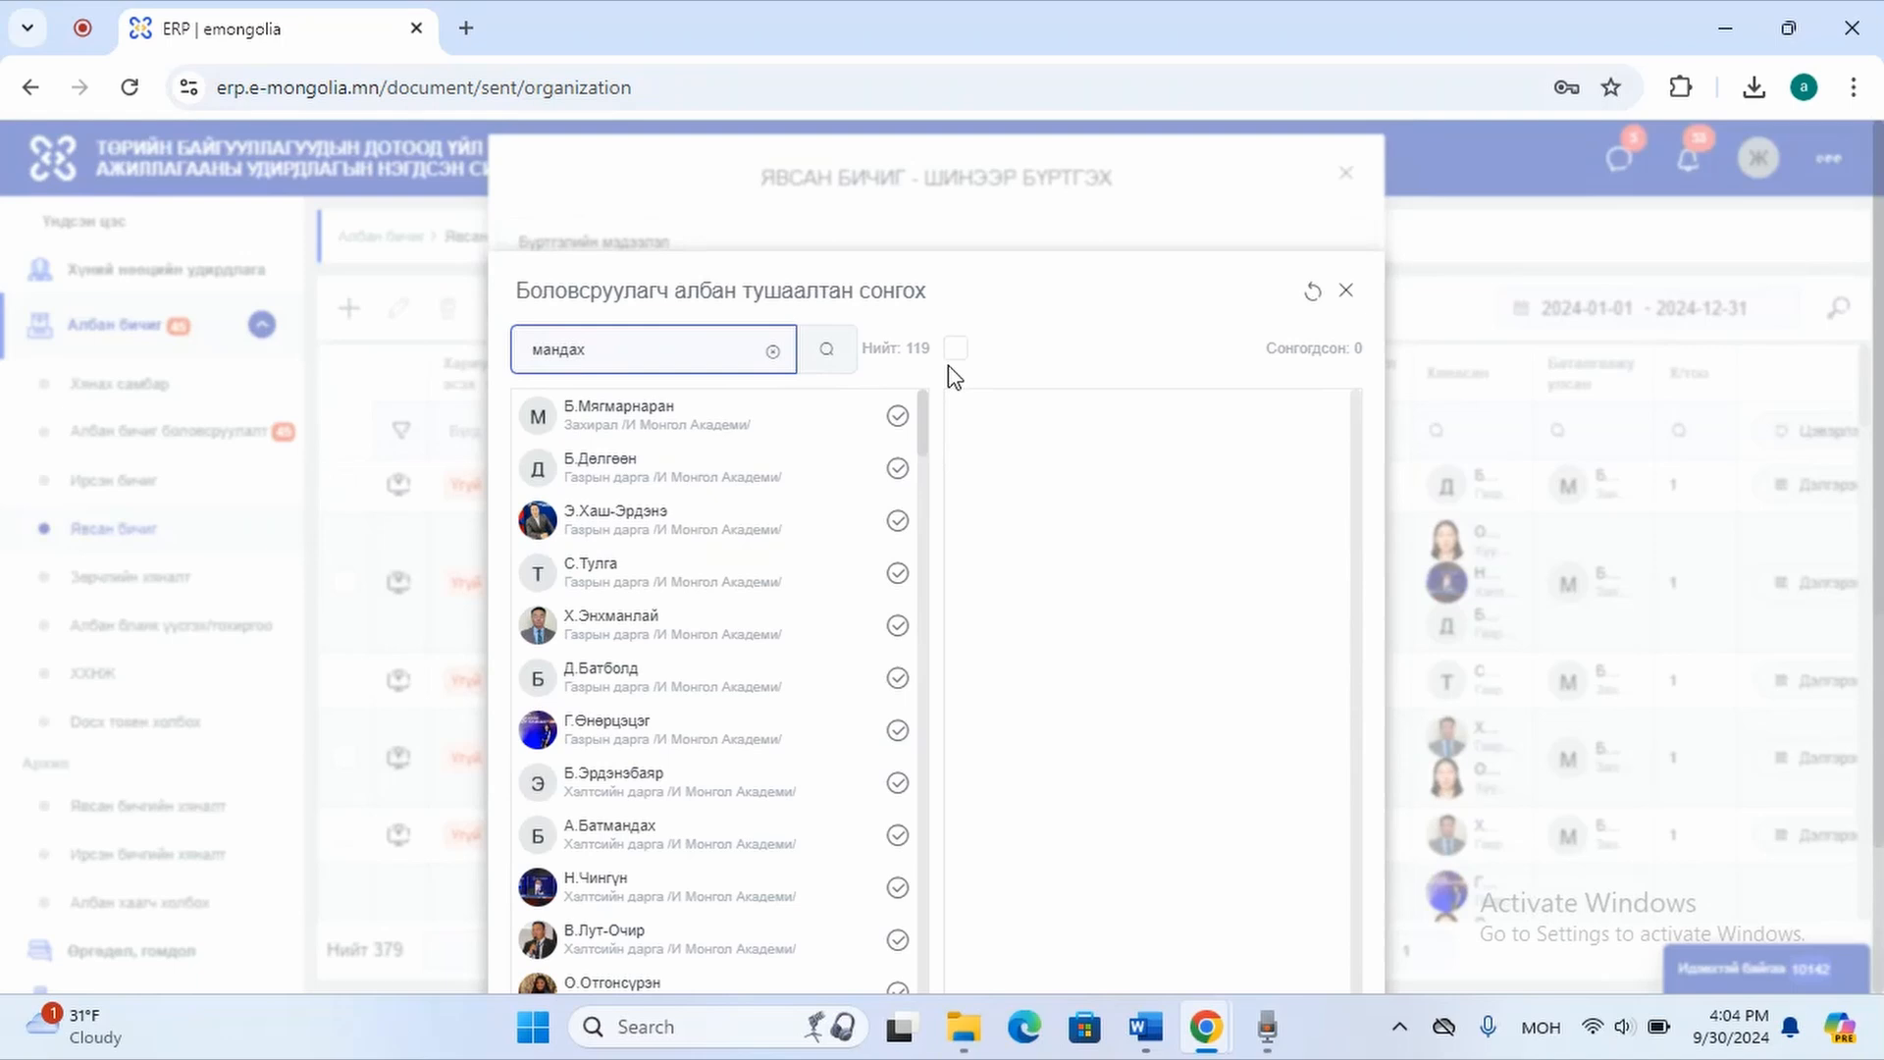
left_click(841, 363)
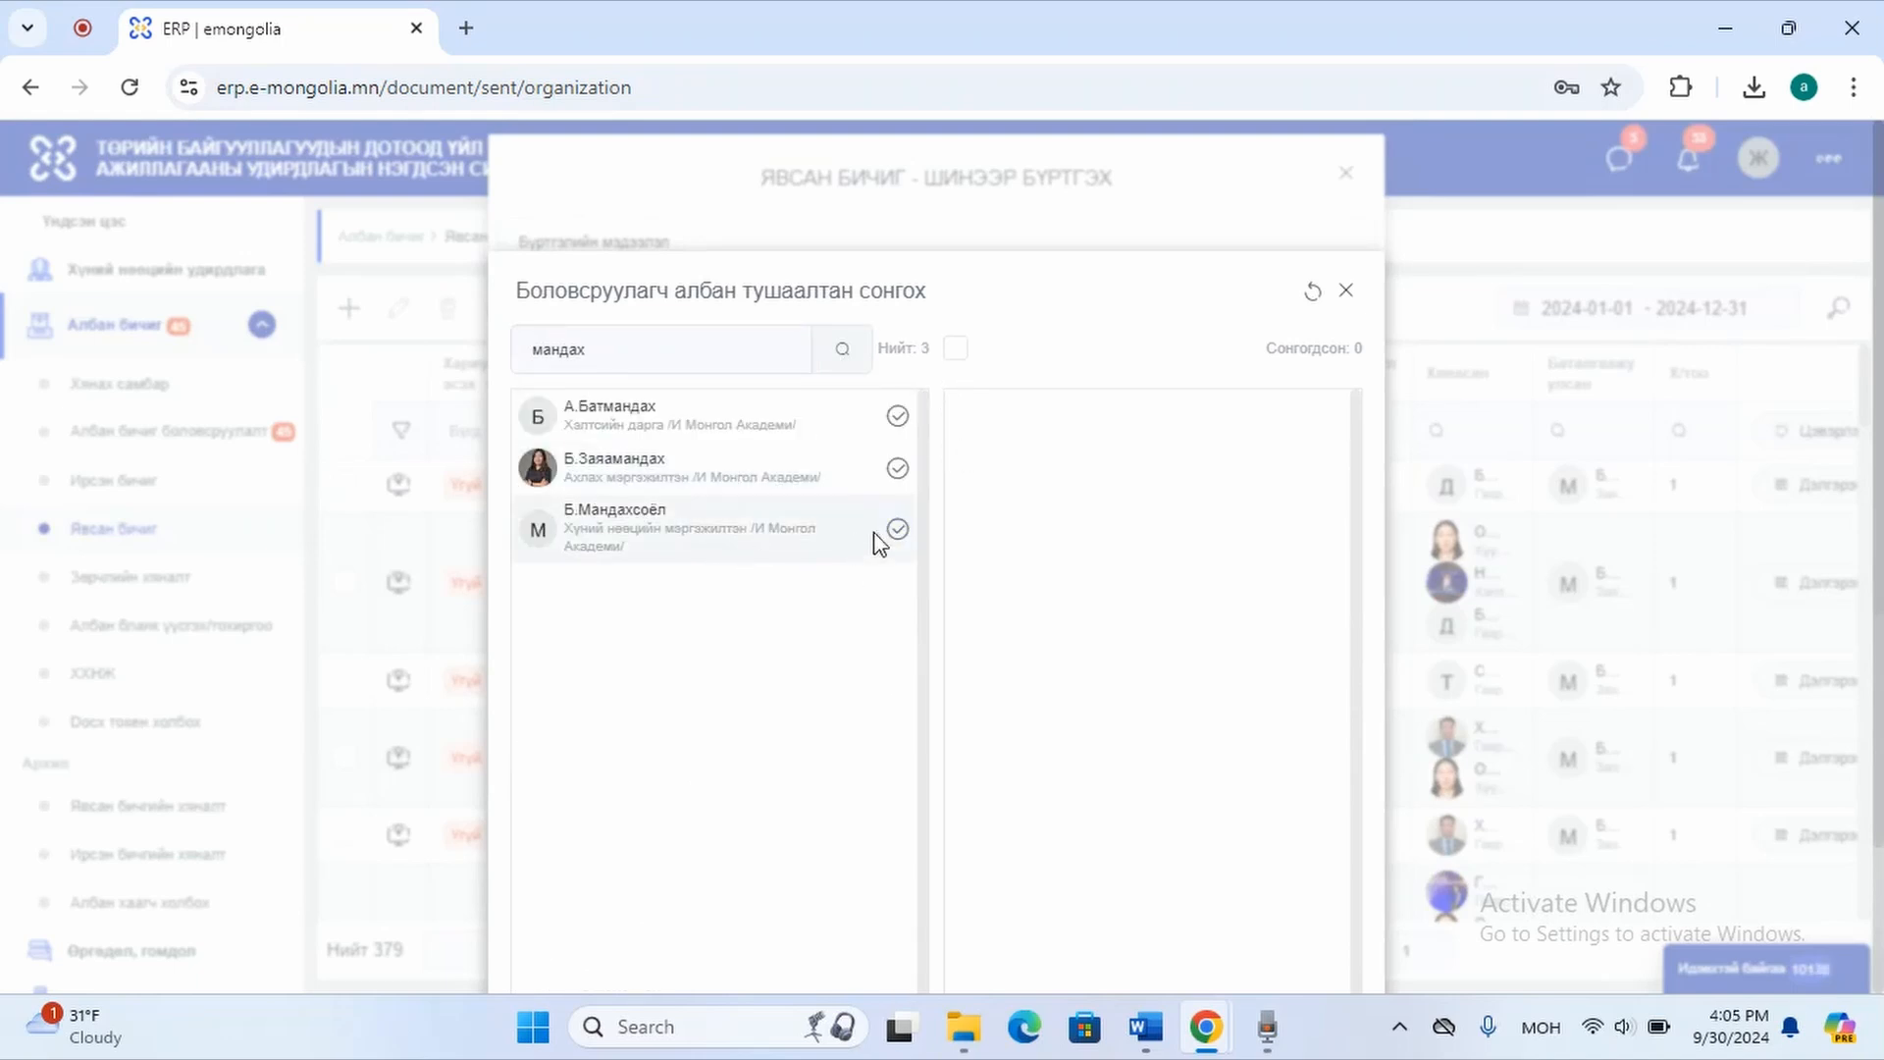
left_click(897, 529)
scroll(1079, 736, "down", 2)
left_click(1180, 888)
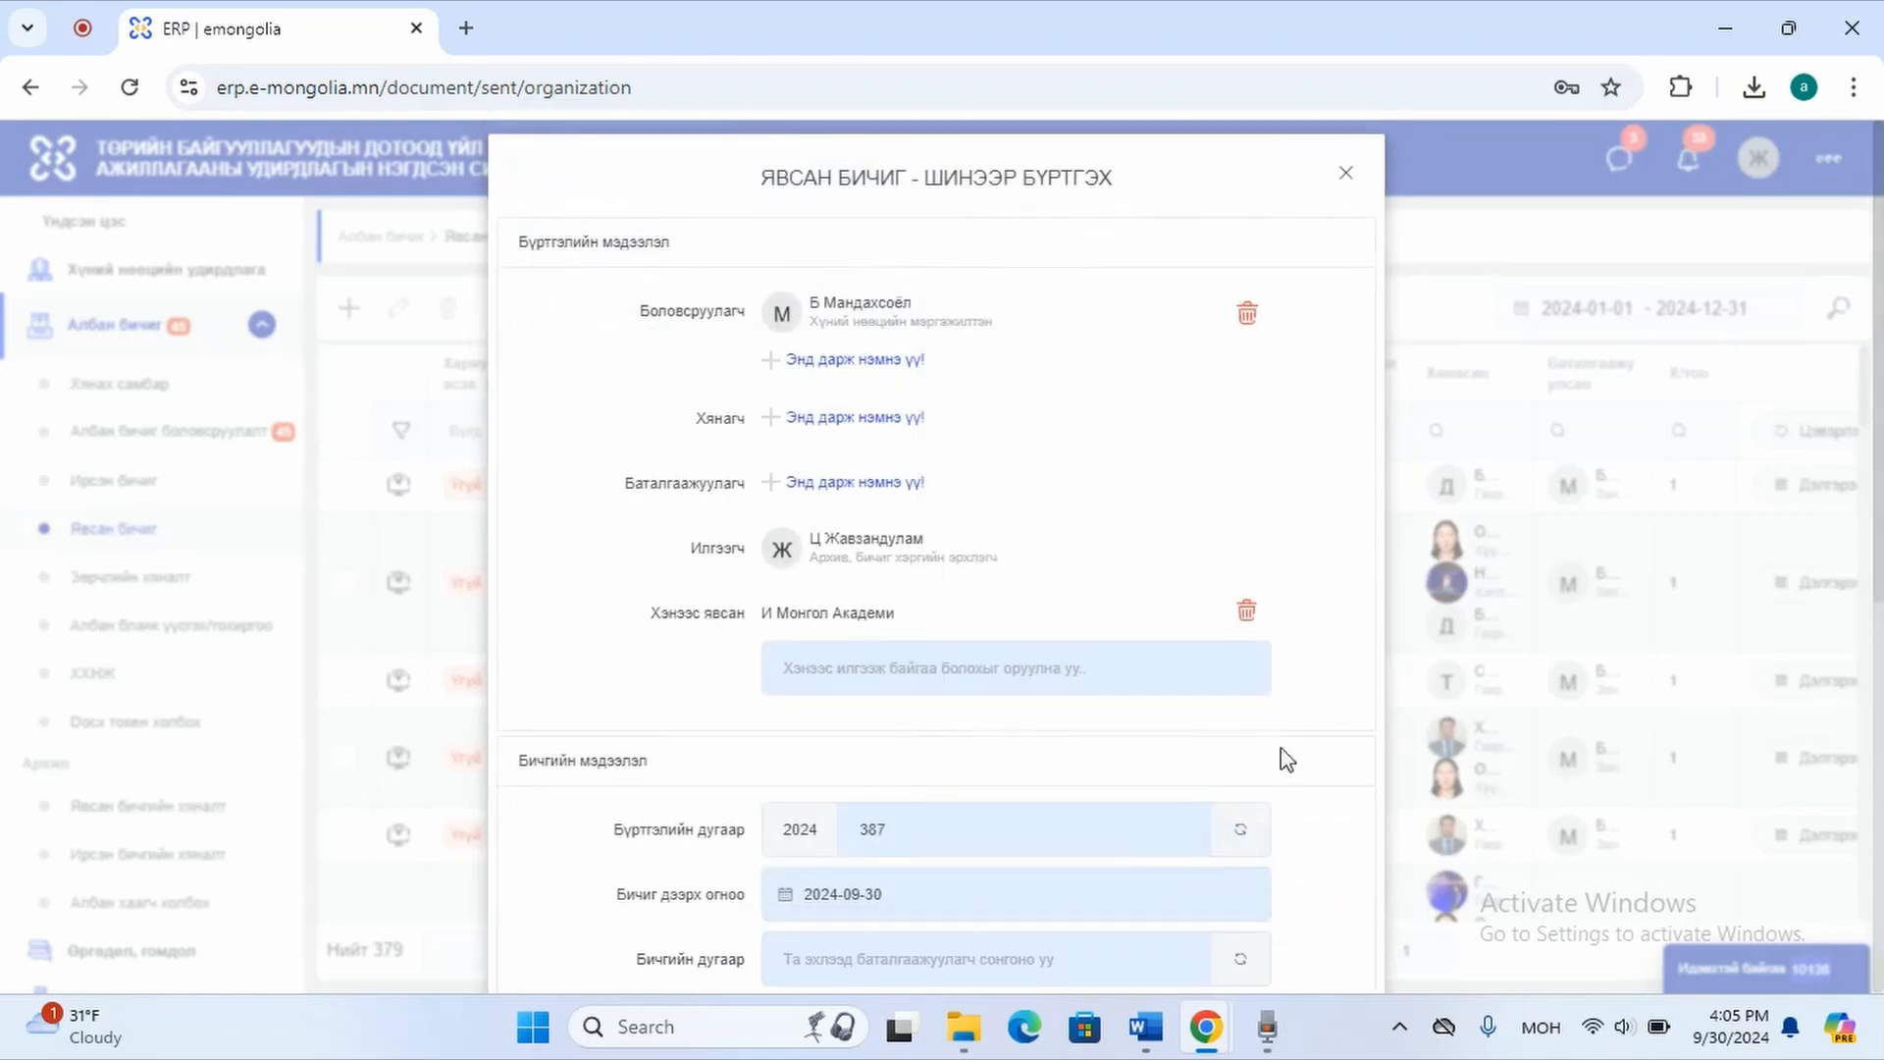
Add the first listed Газрын дарга of И Монгол Академи as the letter's Хянагч.
left_click(775, 418)
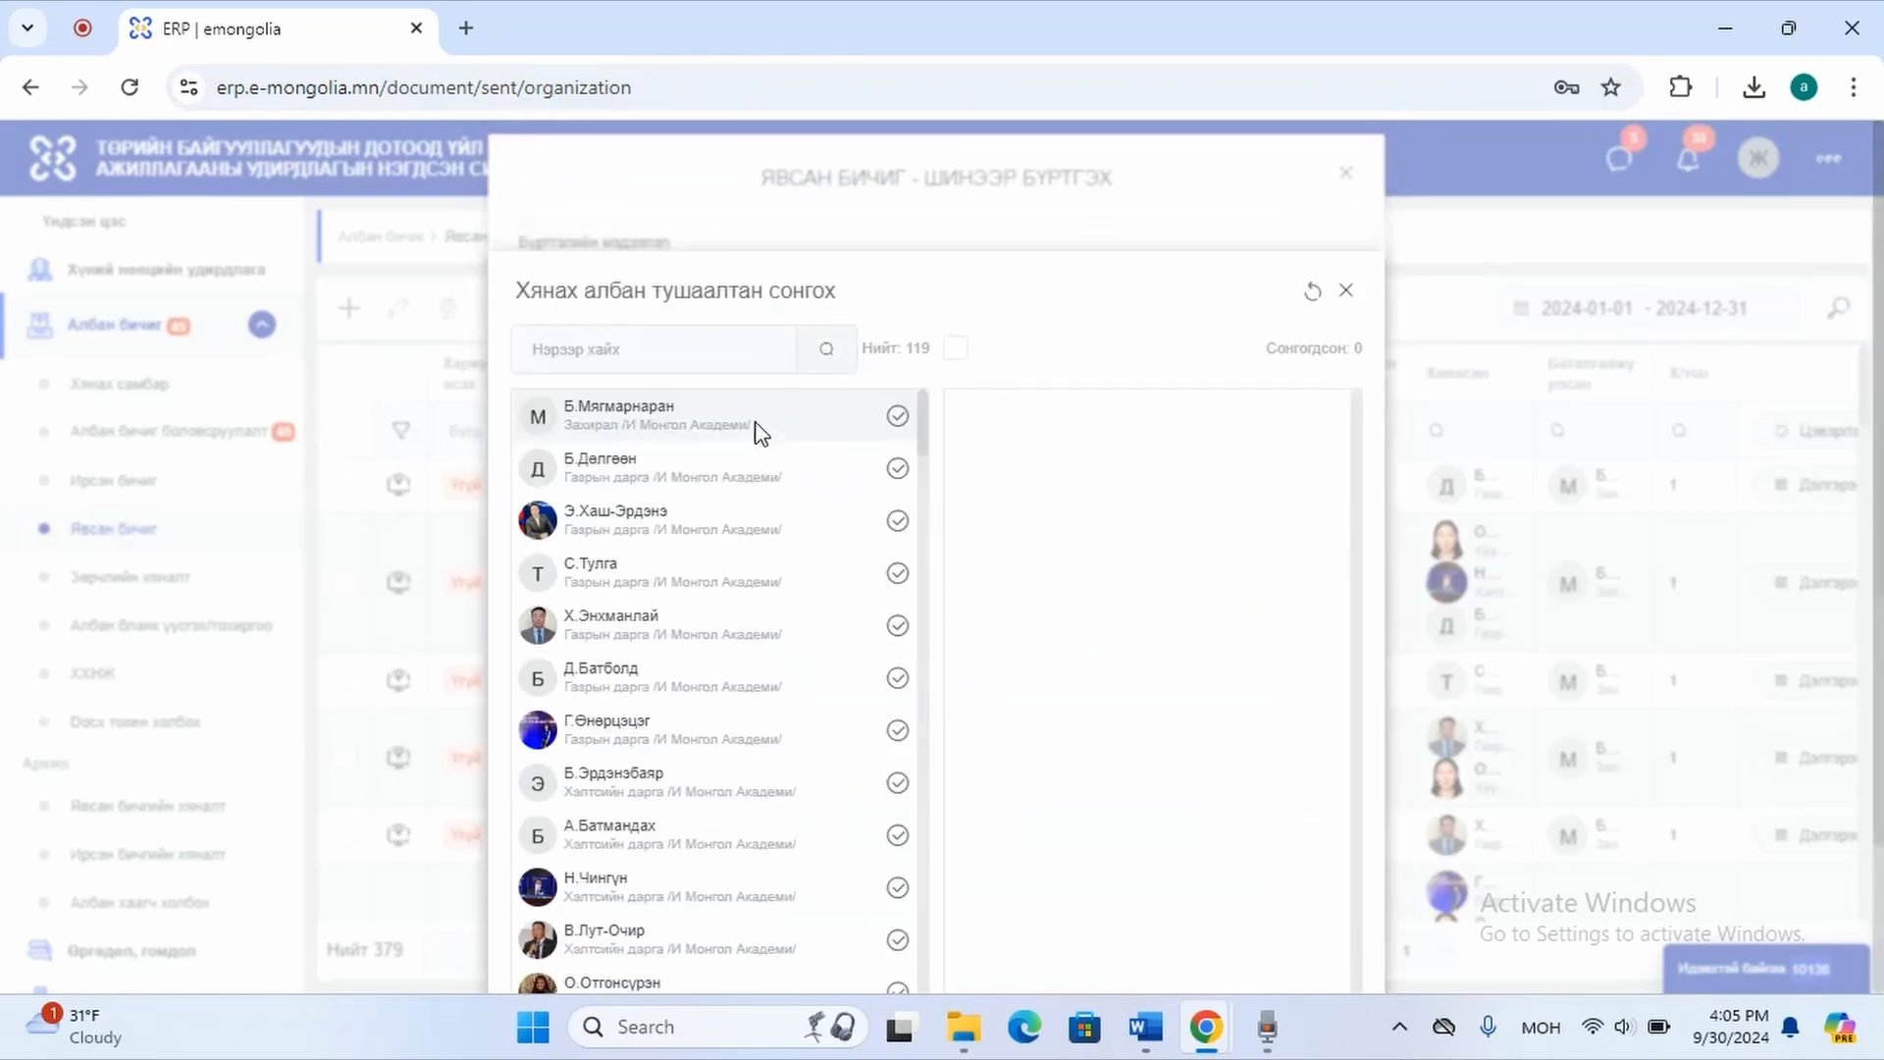
left_click(897, 468)
scroll(1181, 639, "down", 2)
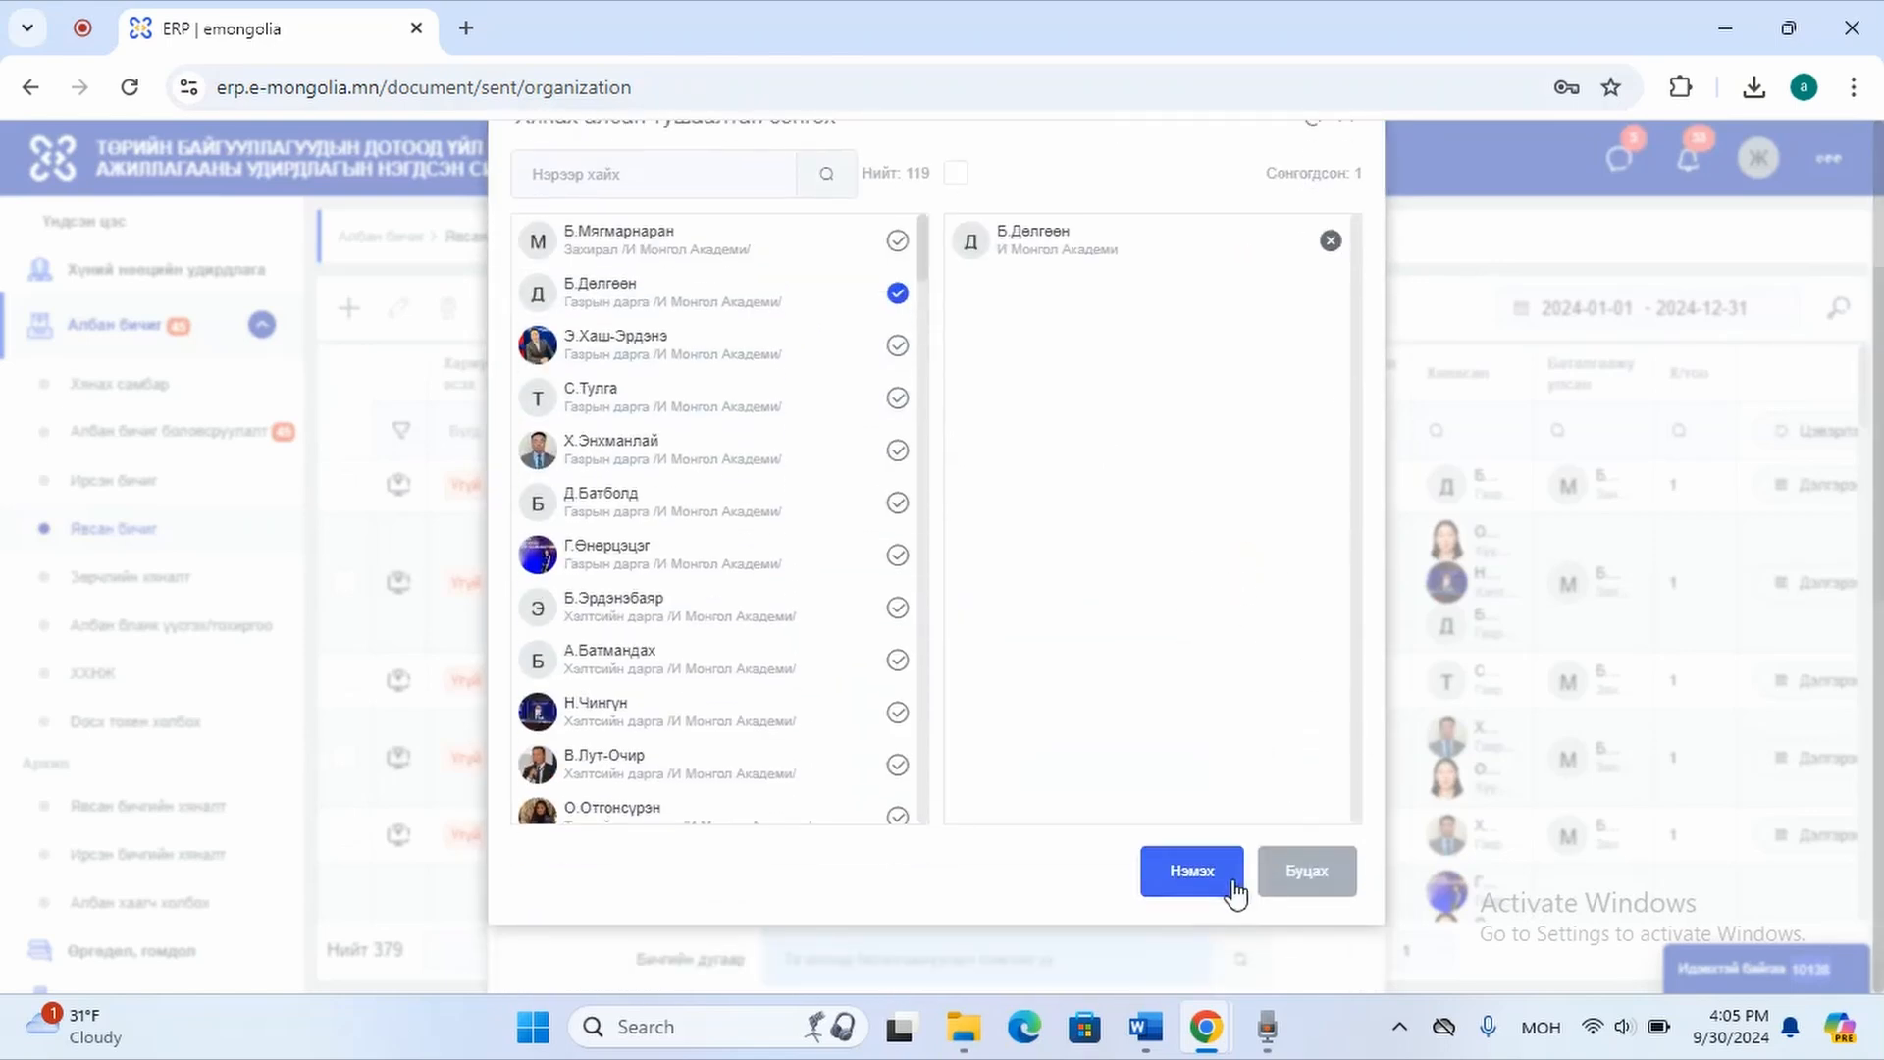
left_click(1189, 873)
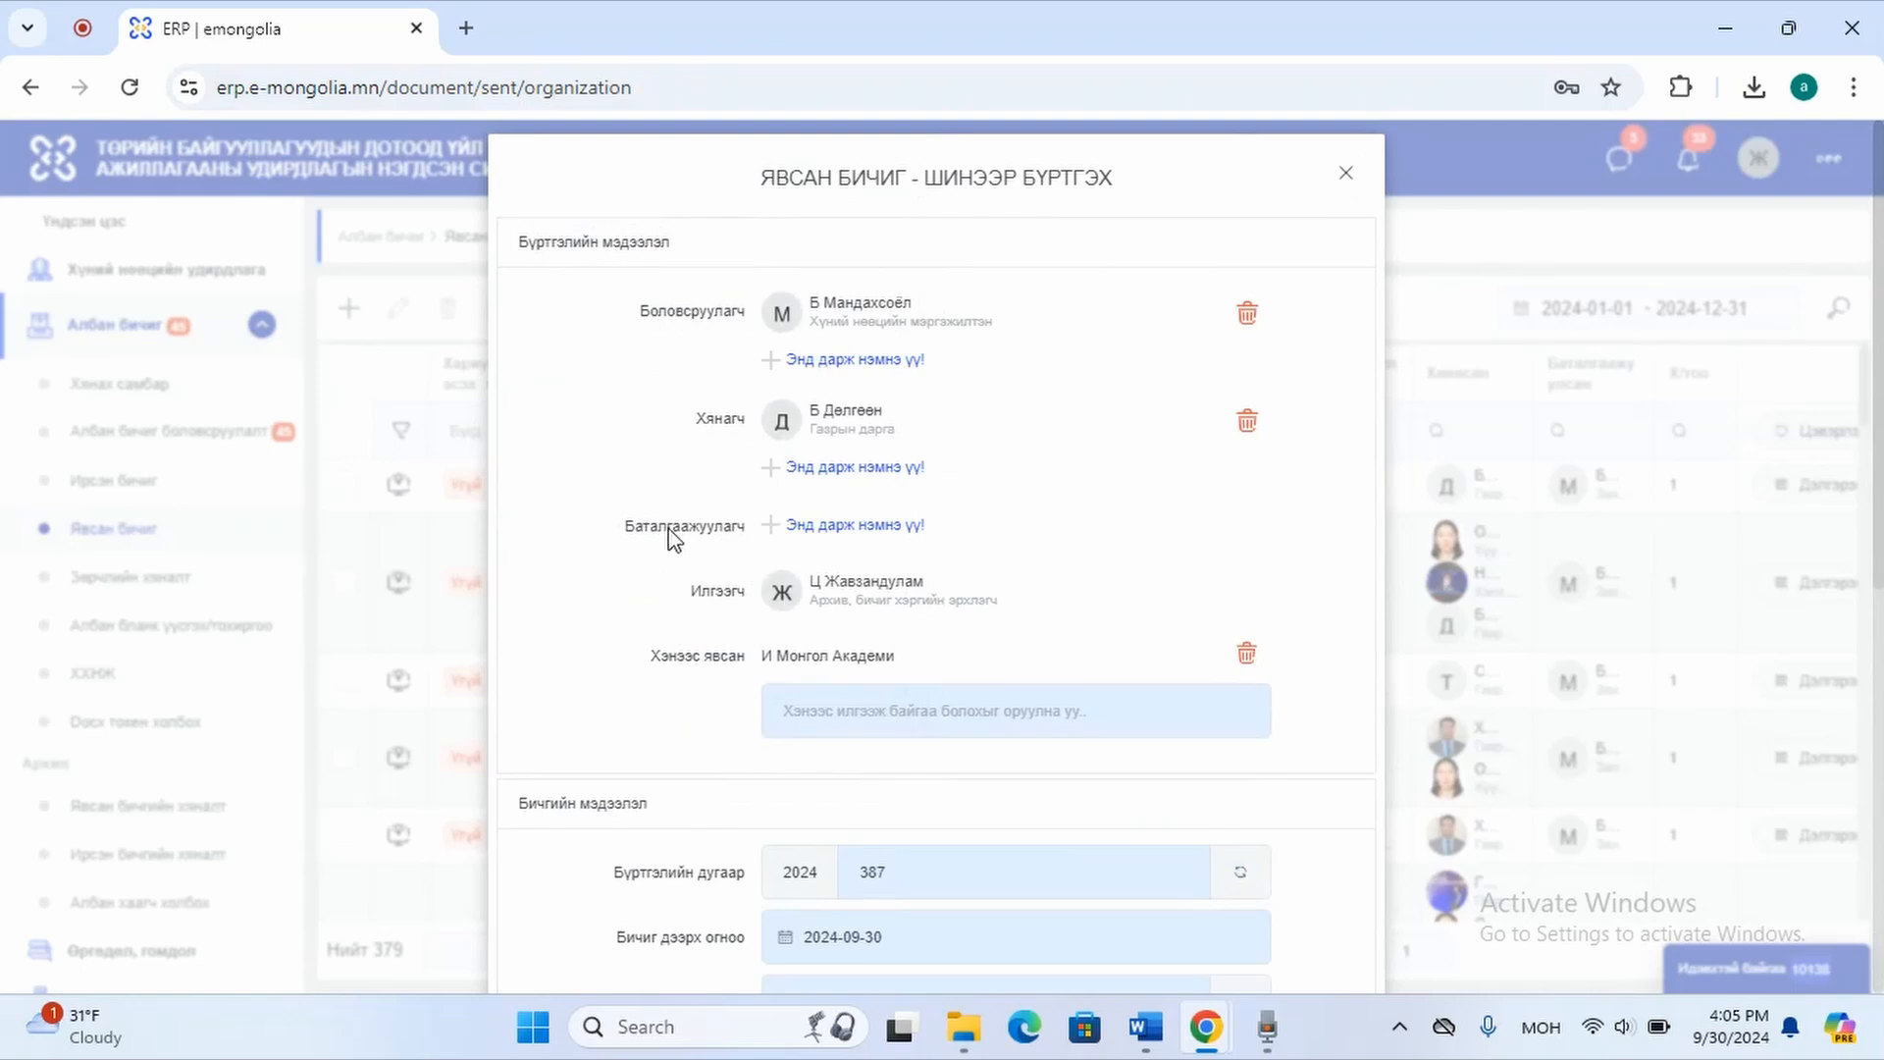
Add the Захирал of И Монгол Академи as the letter's Баталгаажуулагч.
left_click(772, 527)
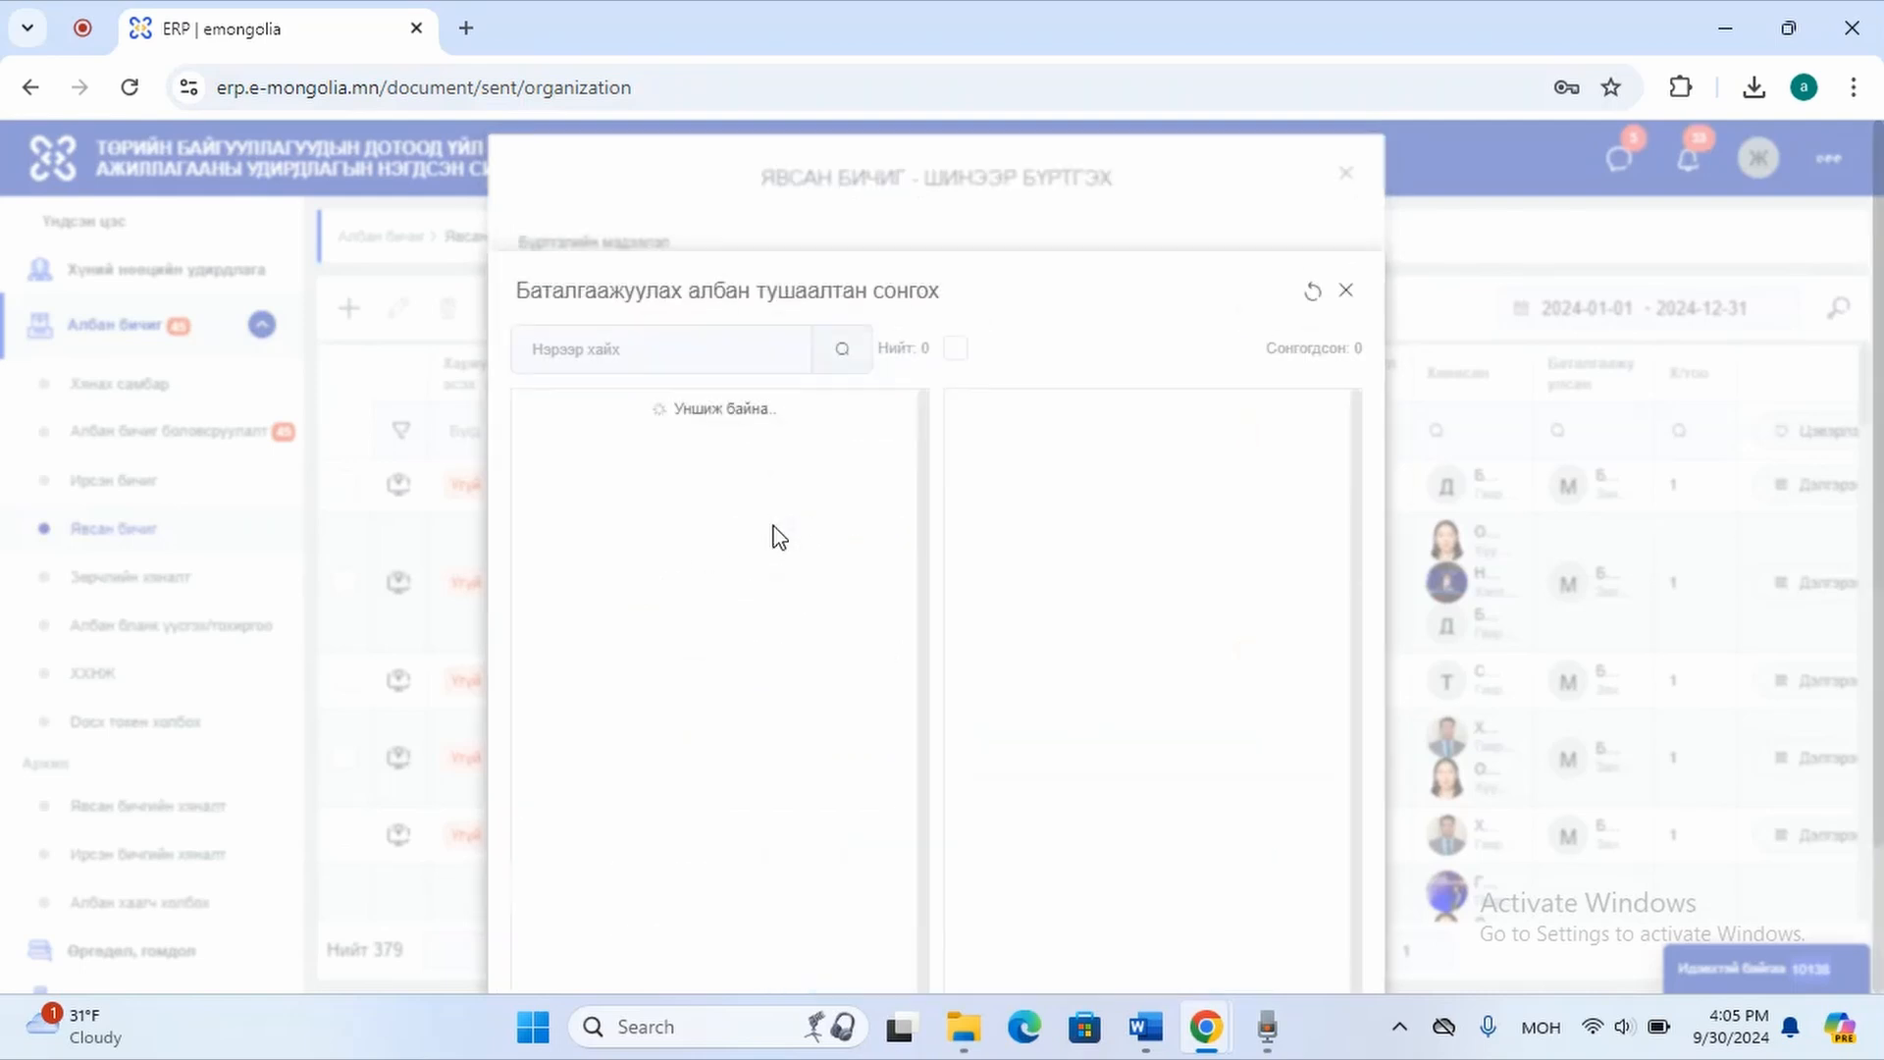
left_click(896, 416)
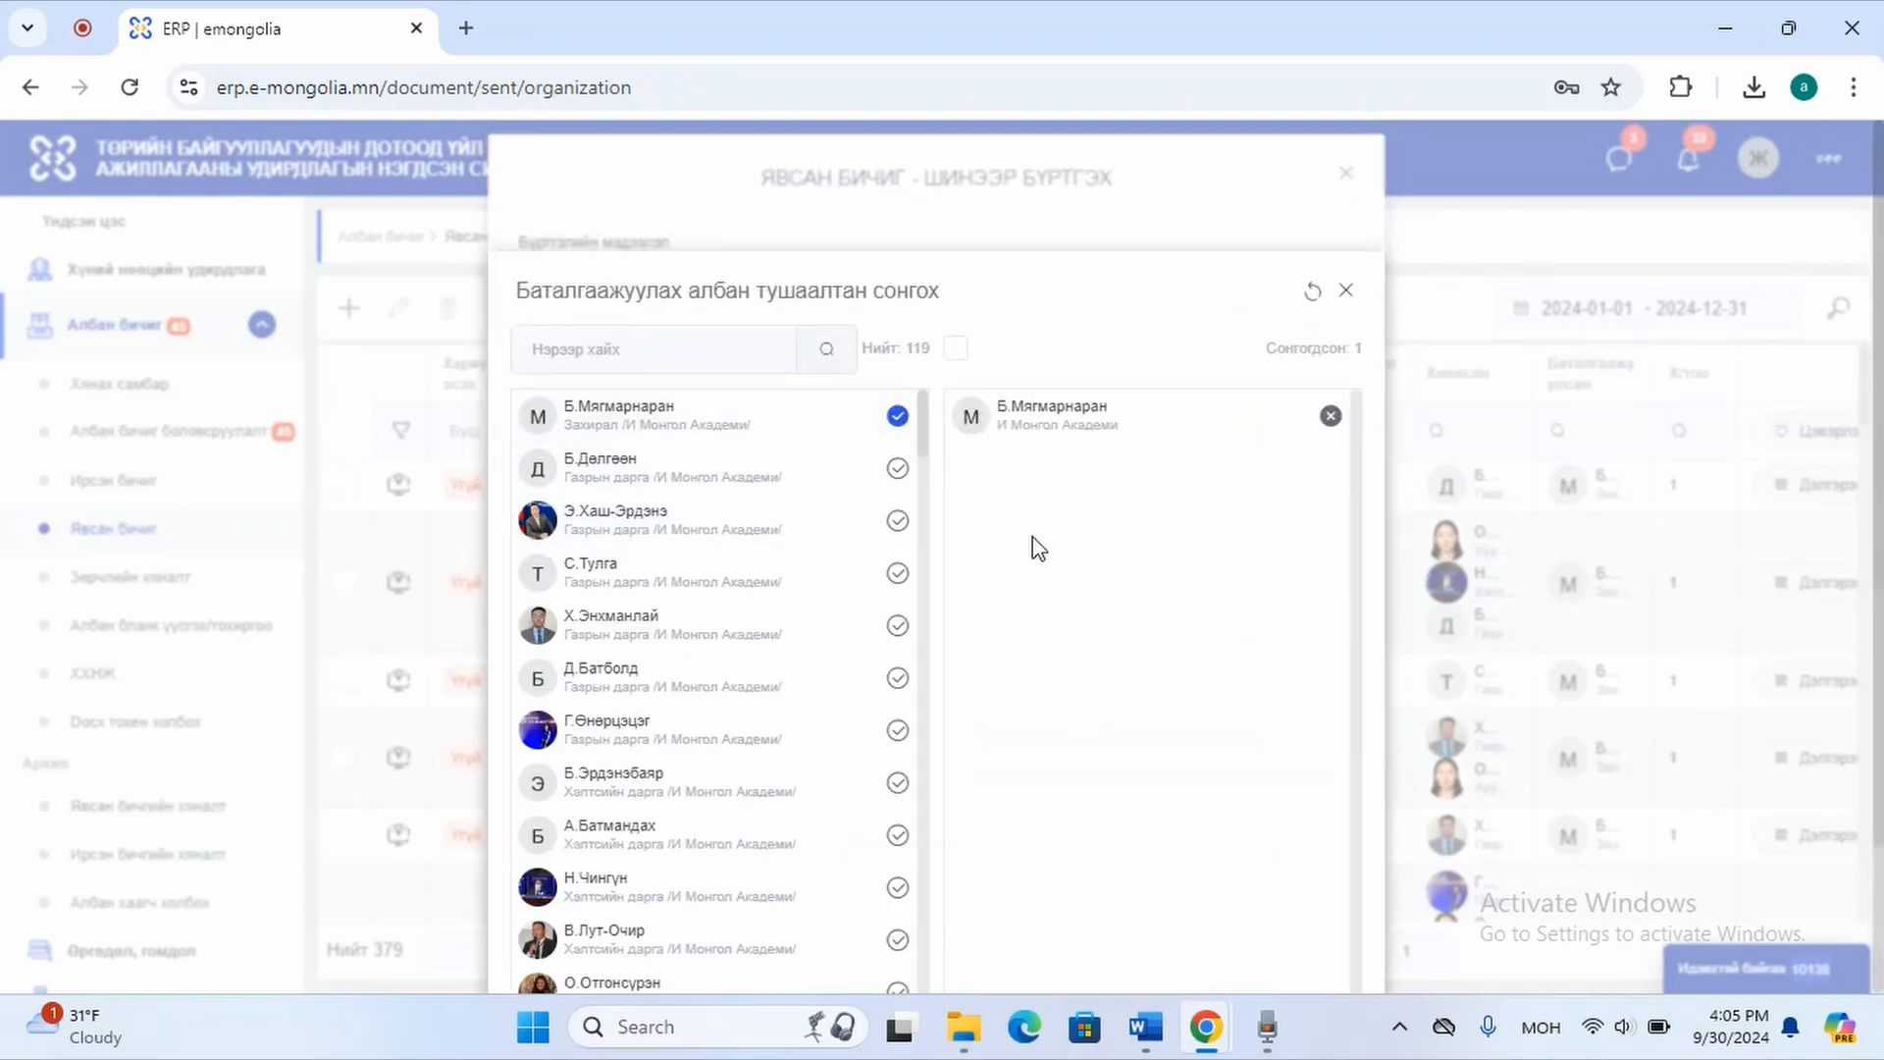
scroll(1165, 674, "down", 2)
left_click(1190, 876)
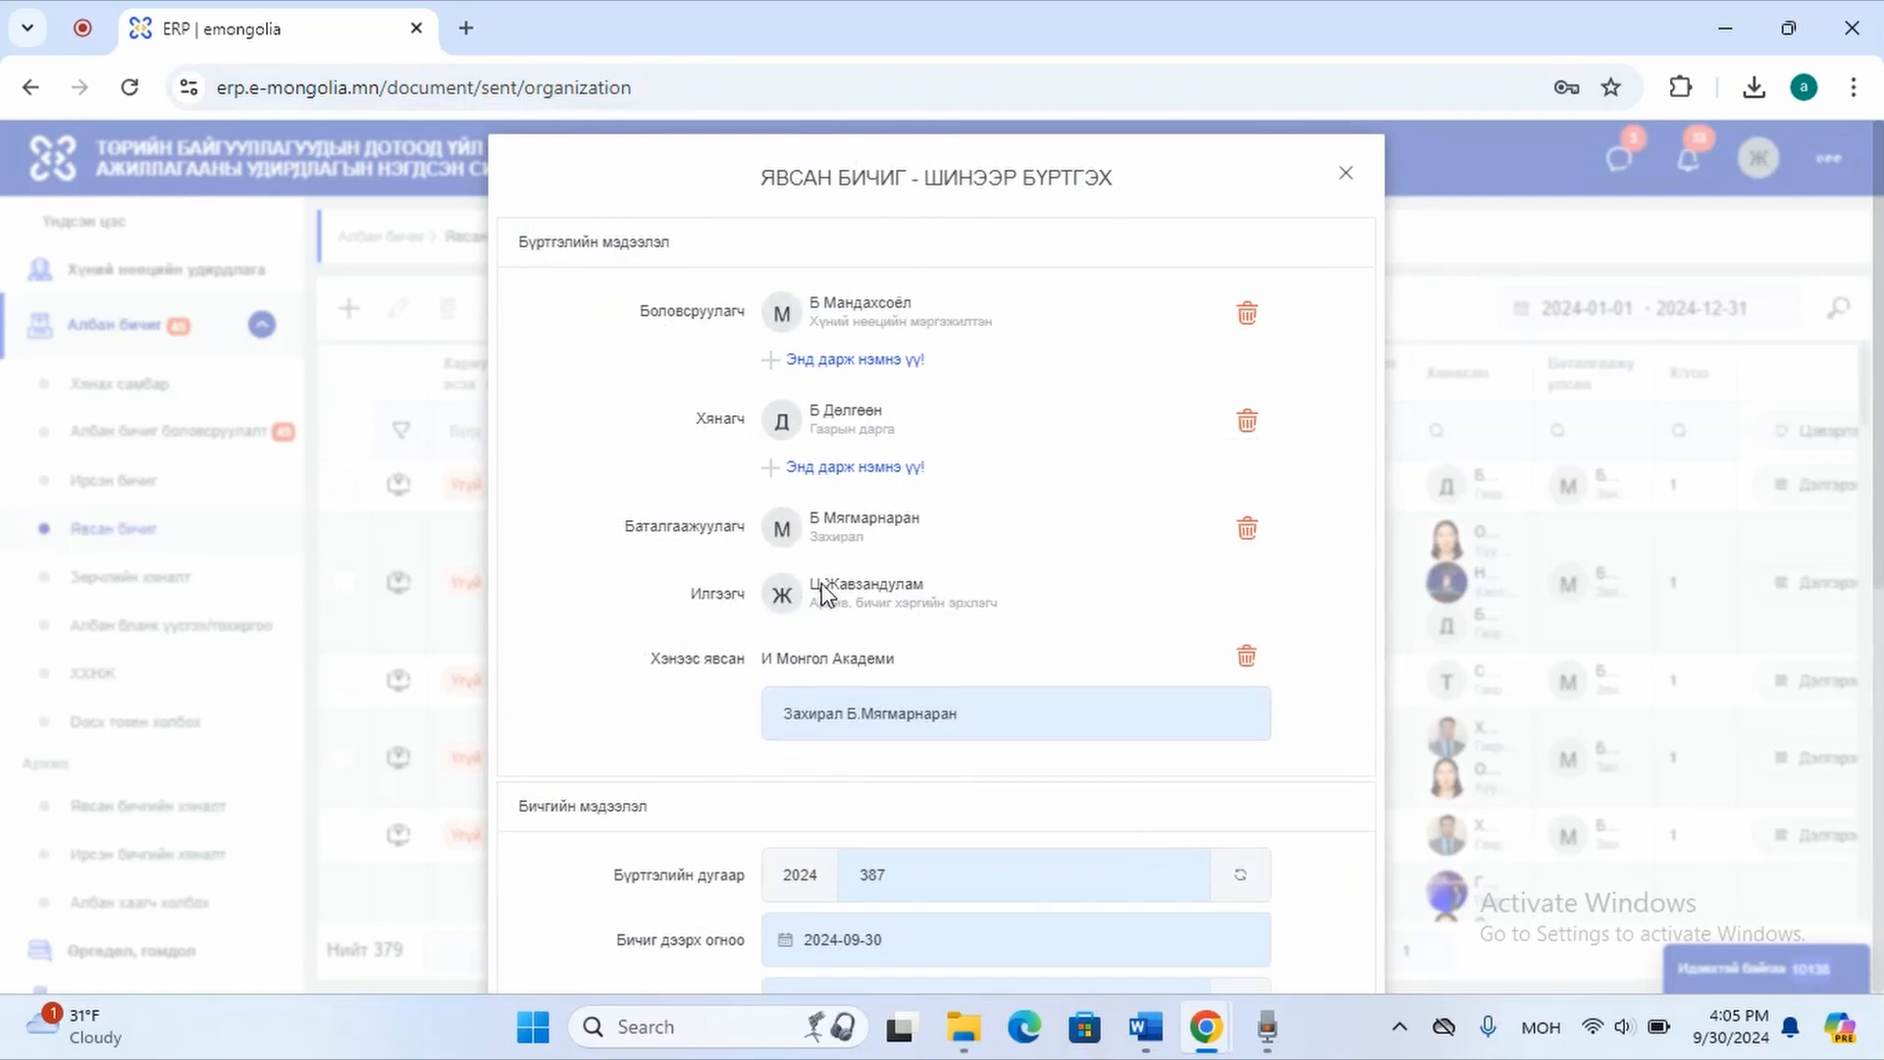
Search the recipient organizations (Хаашаа) for "голомт" and select Голомт банк.
scroll(1051, 660, "down", 3)
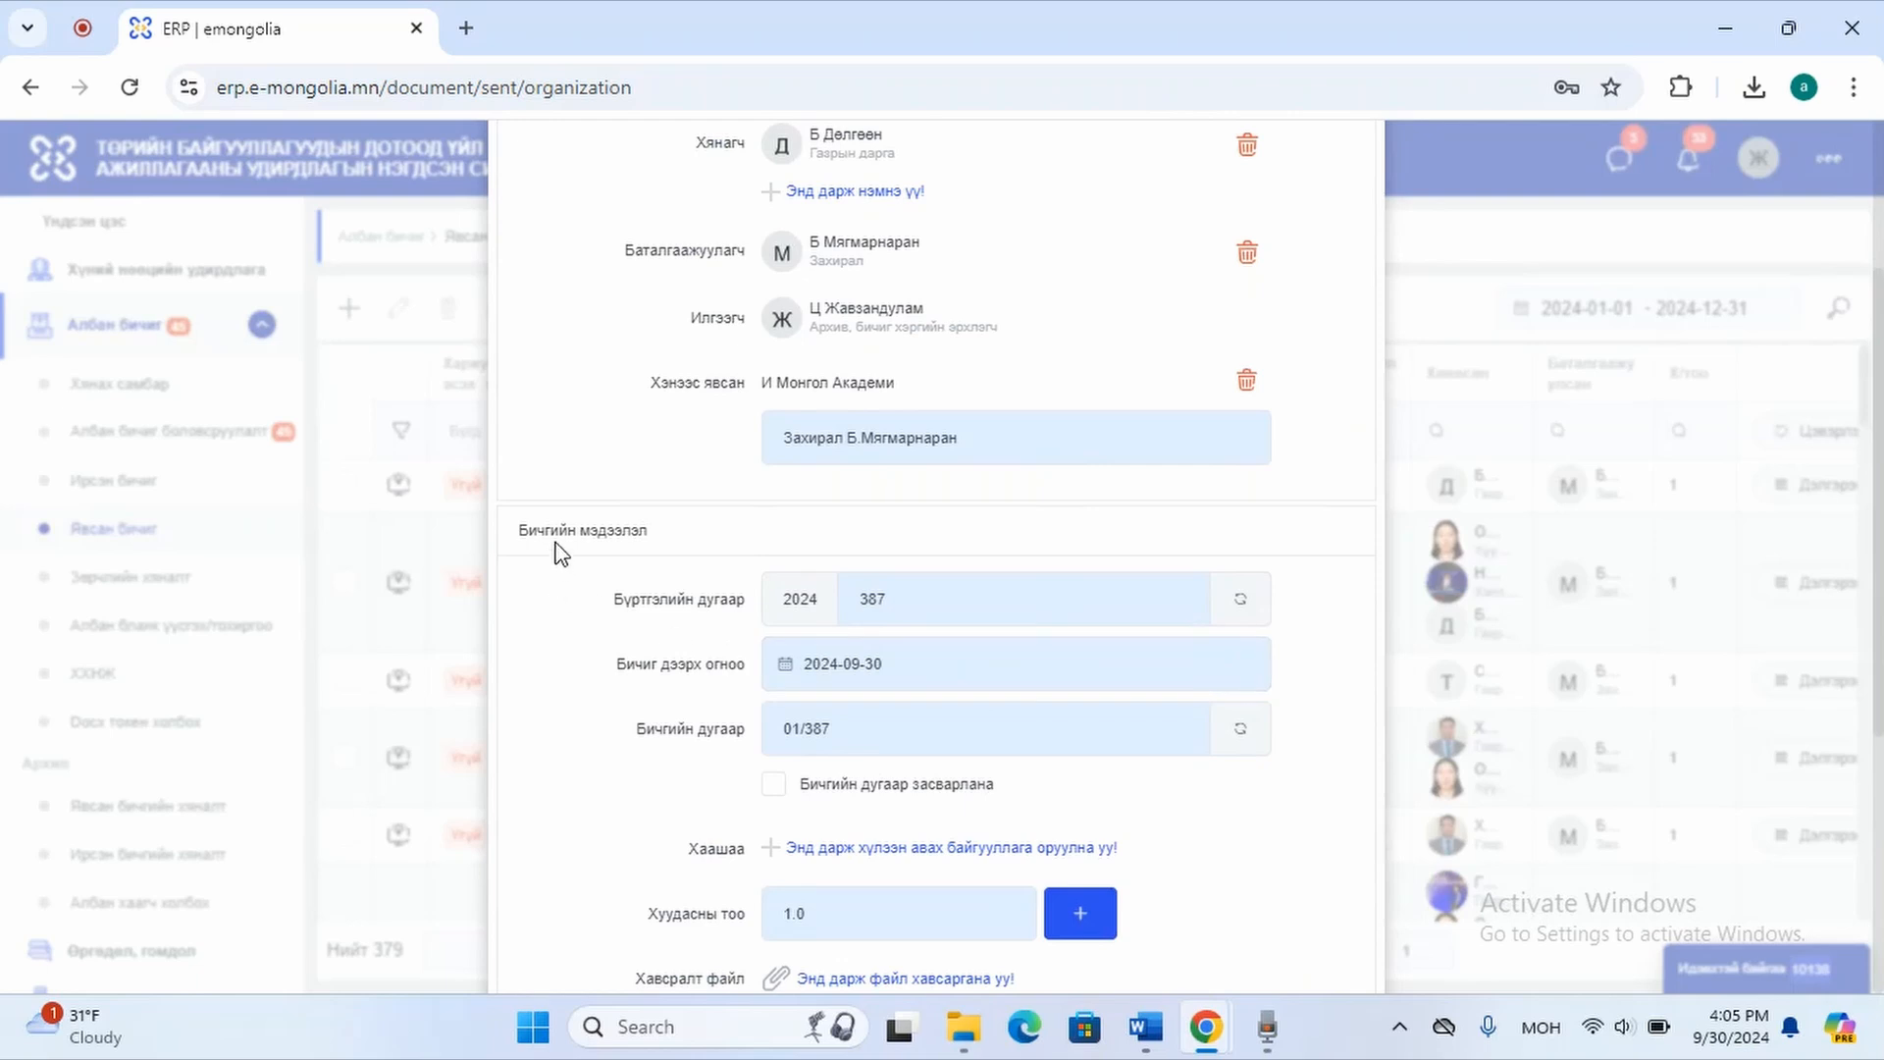
scroll(1010, 628, "down", 2)
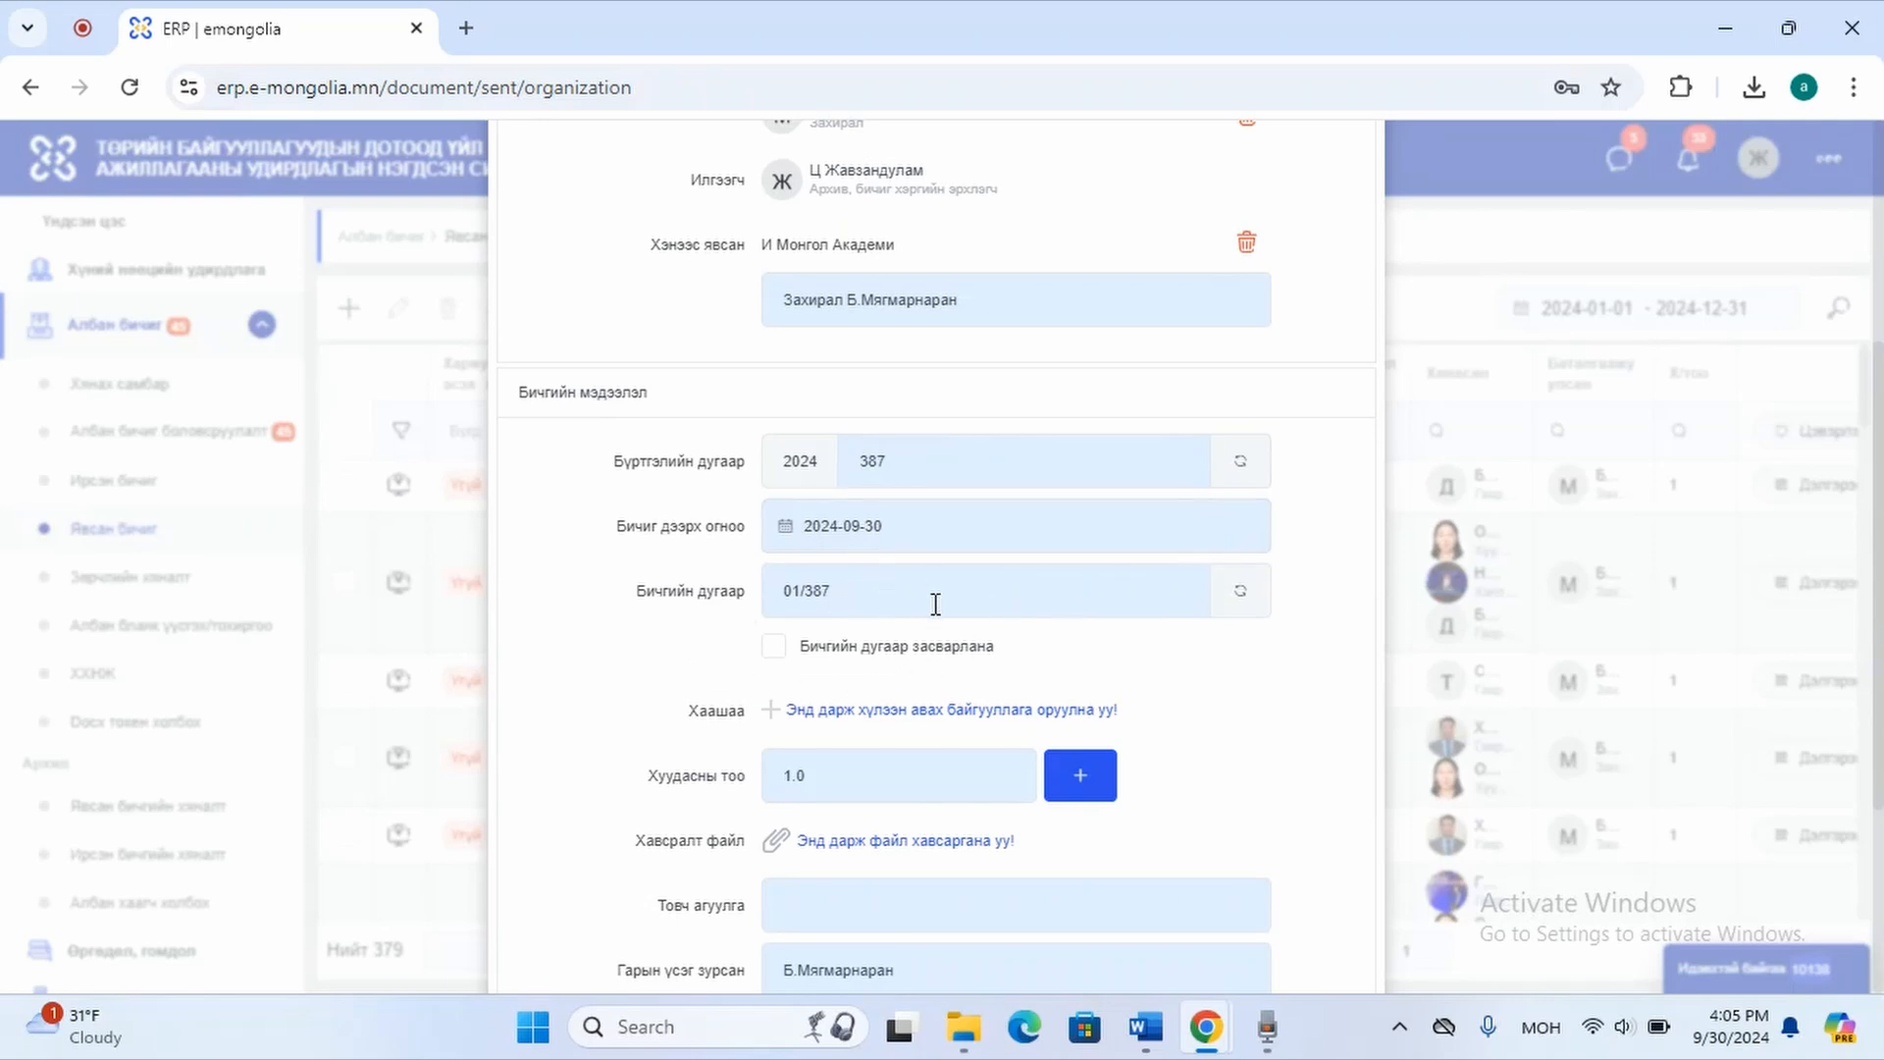
scroll(1026, 655, "down", 3)
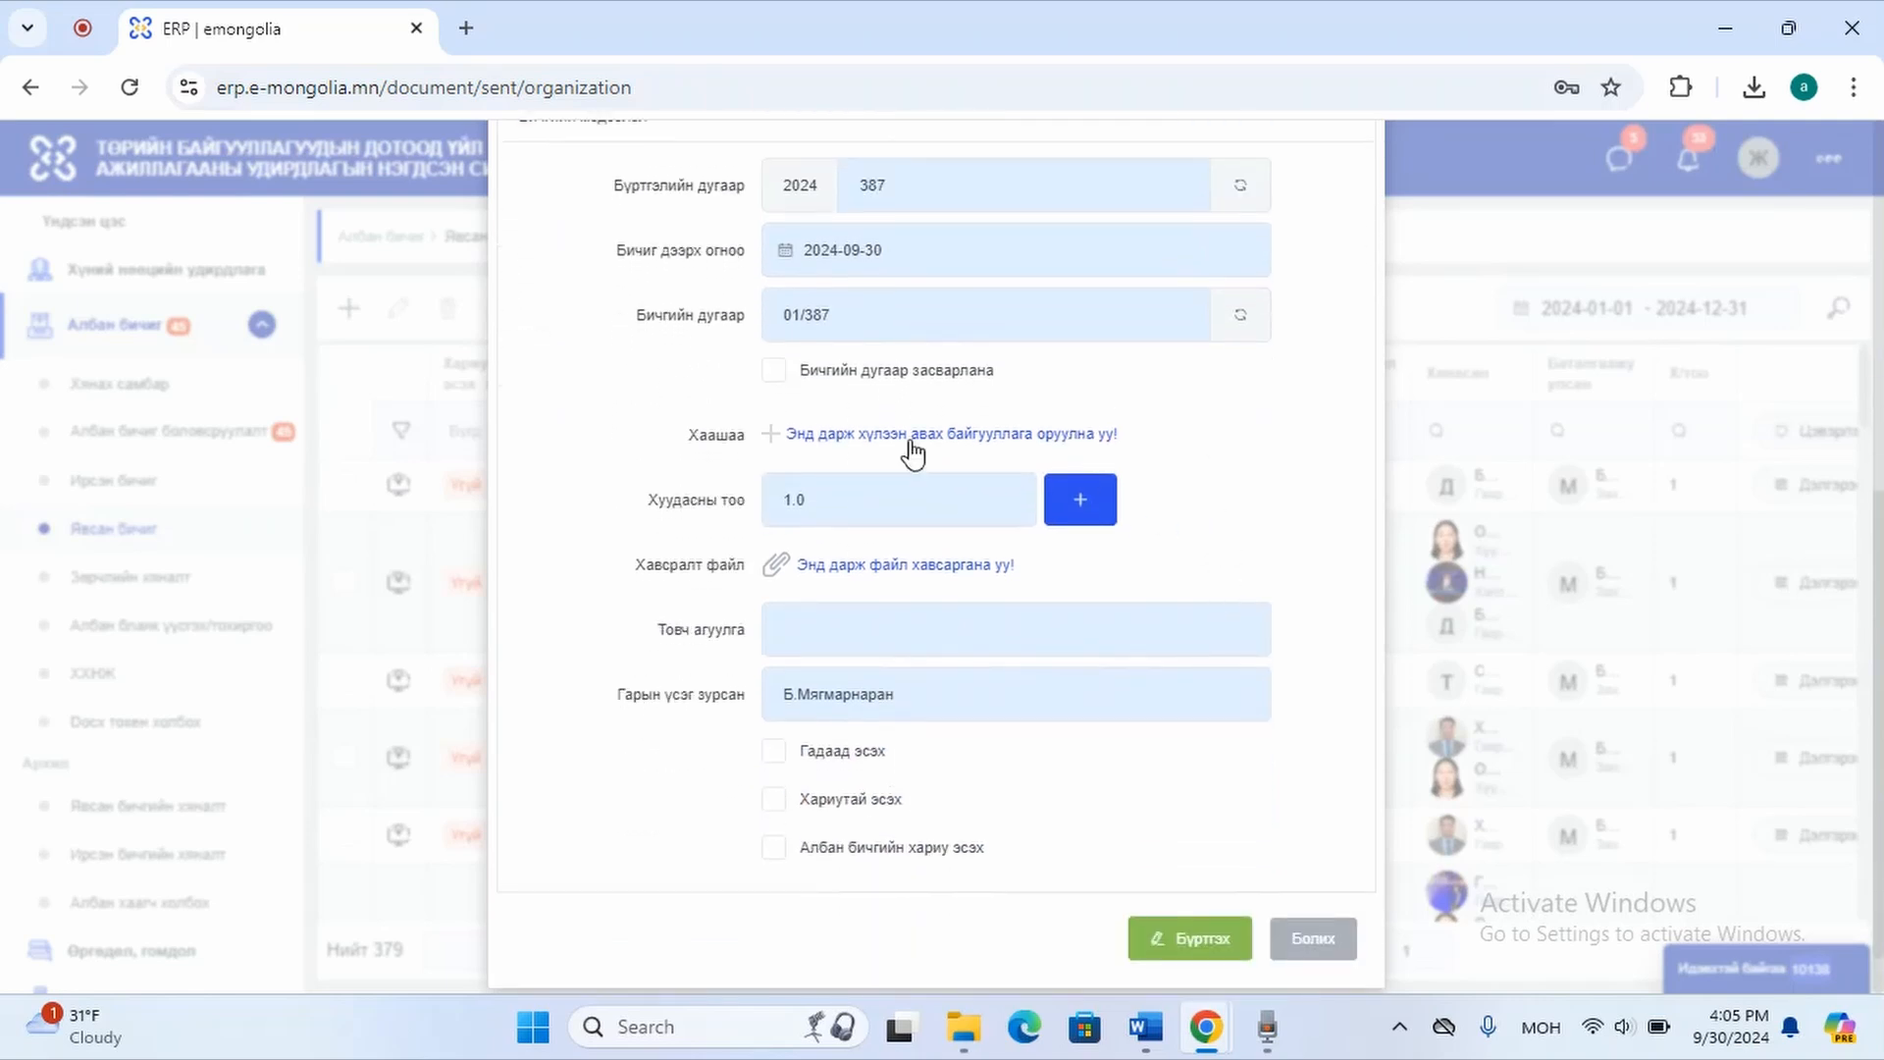
left_click(915, 440)
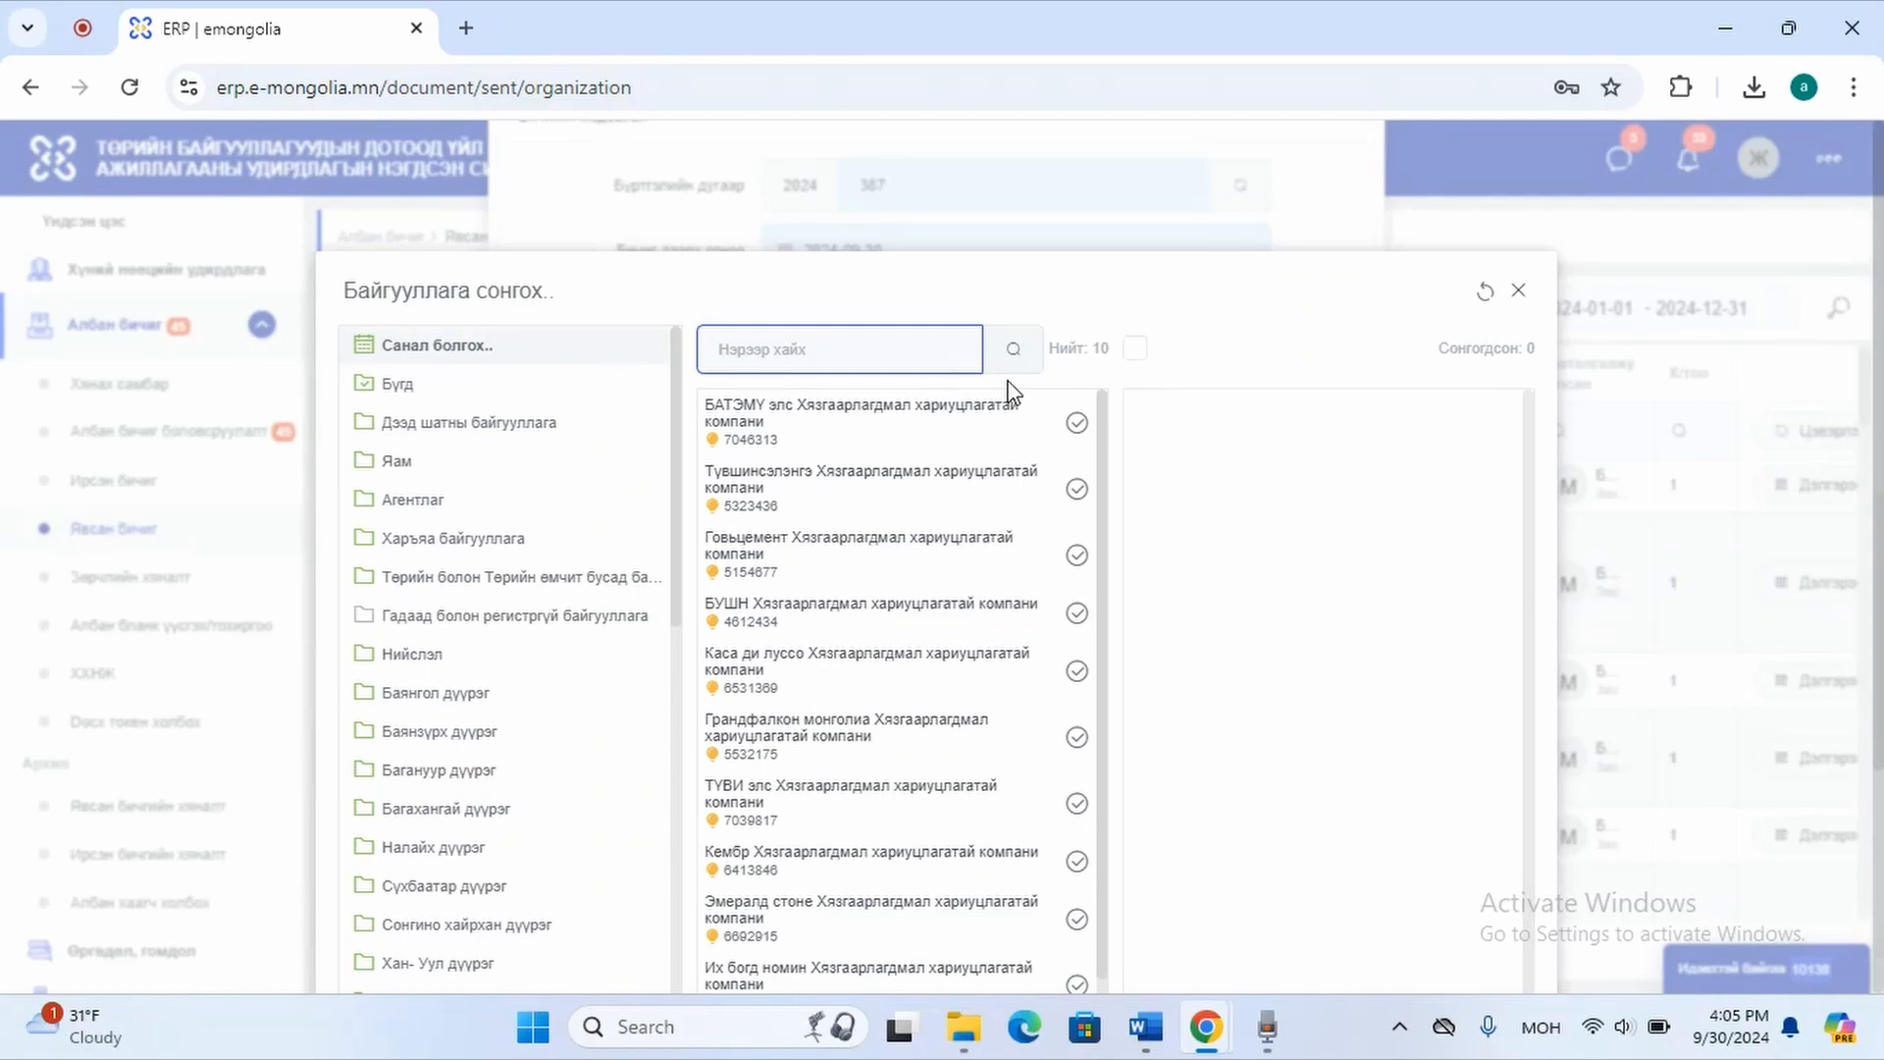
type("н")
type("о")
key("BackSpace")
key("BackSpace")
type("г")
left_click(1017, 371)
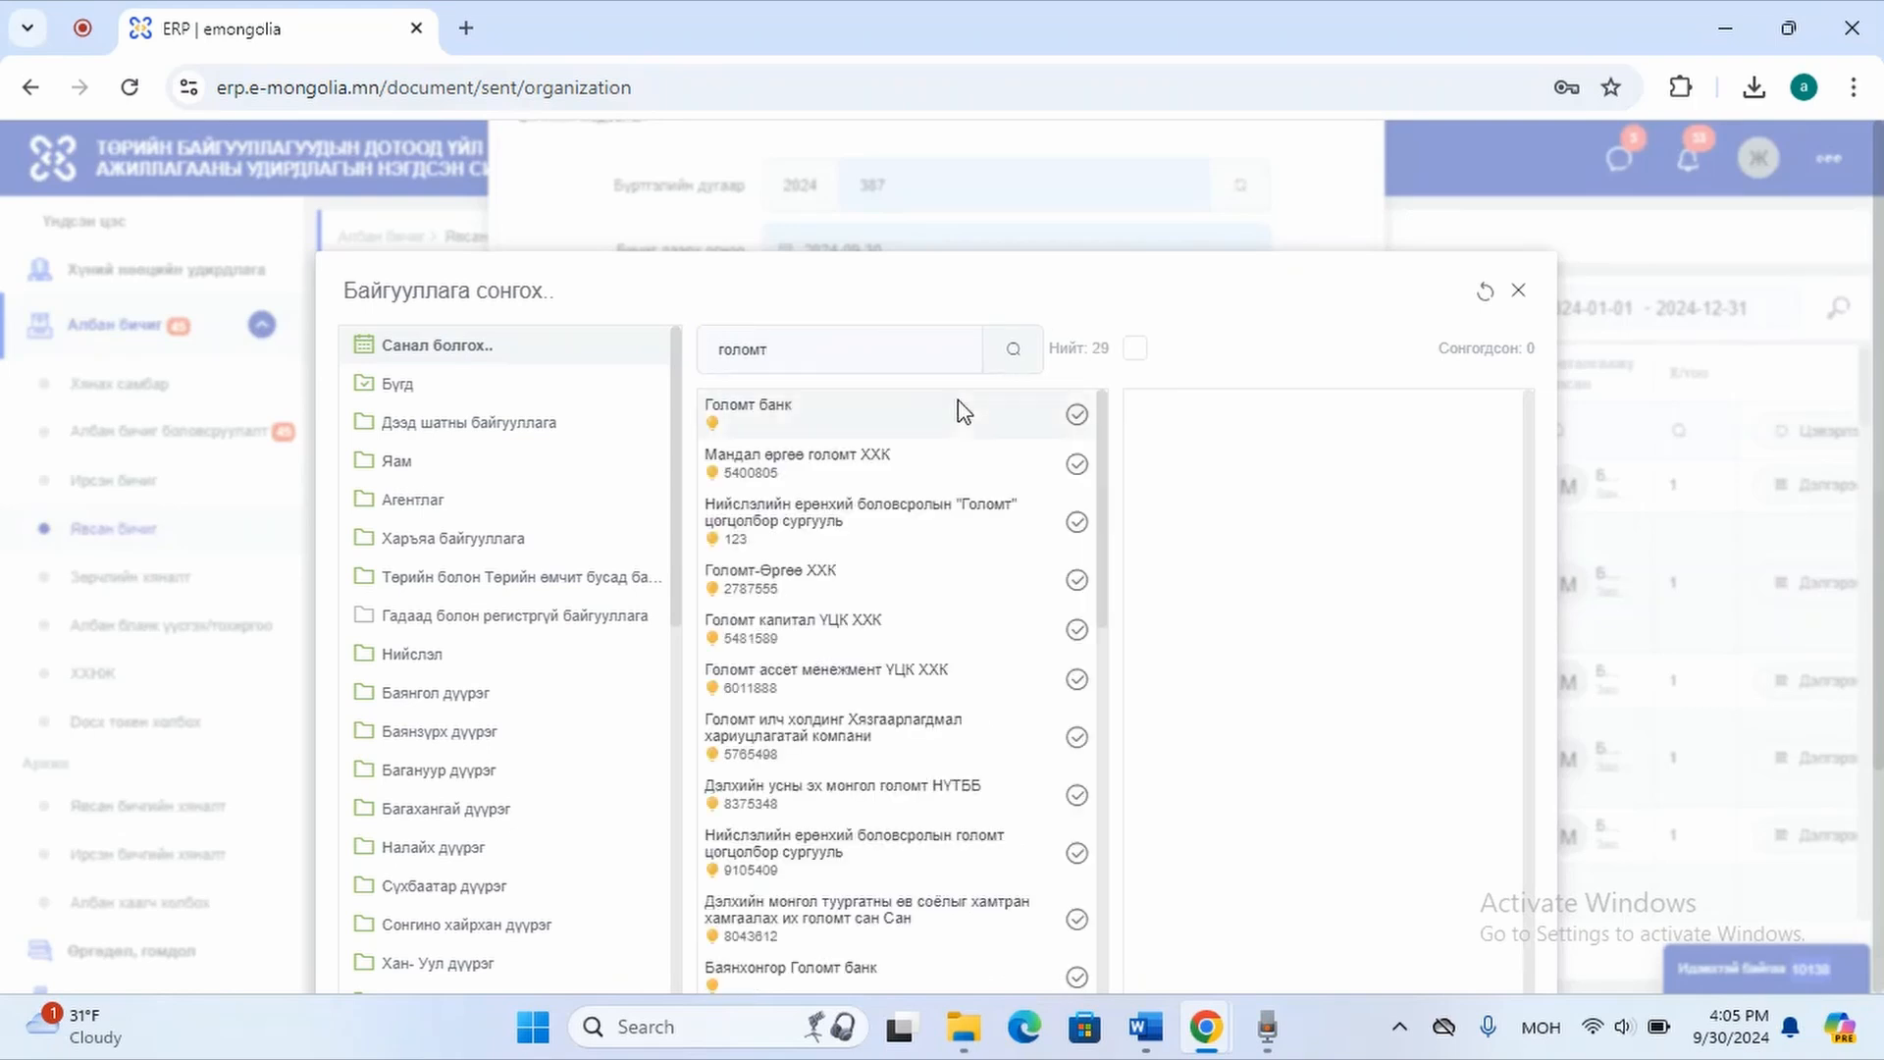
left_click(1076, 416)
scroll(1187, 466, "down", 2)
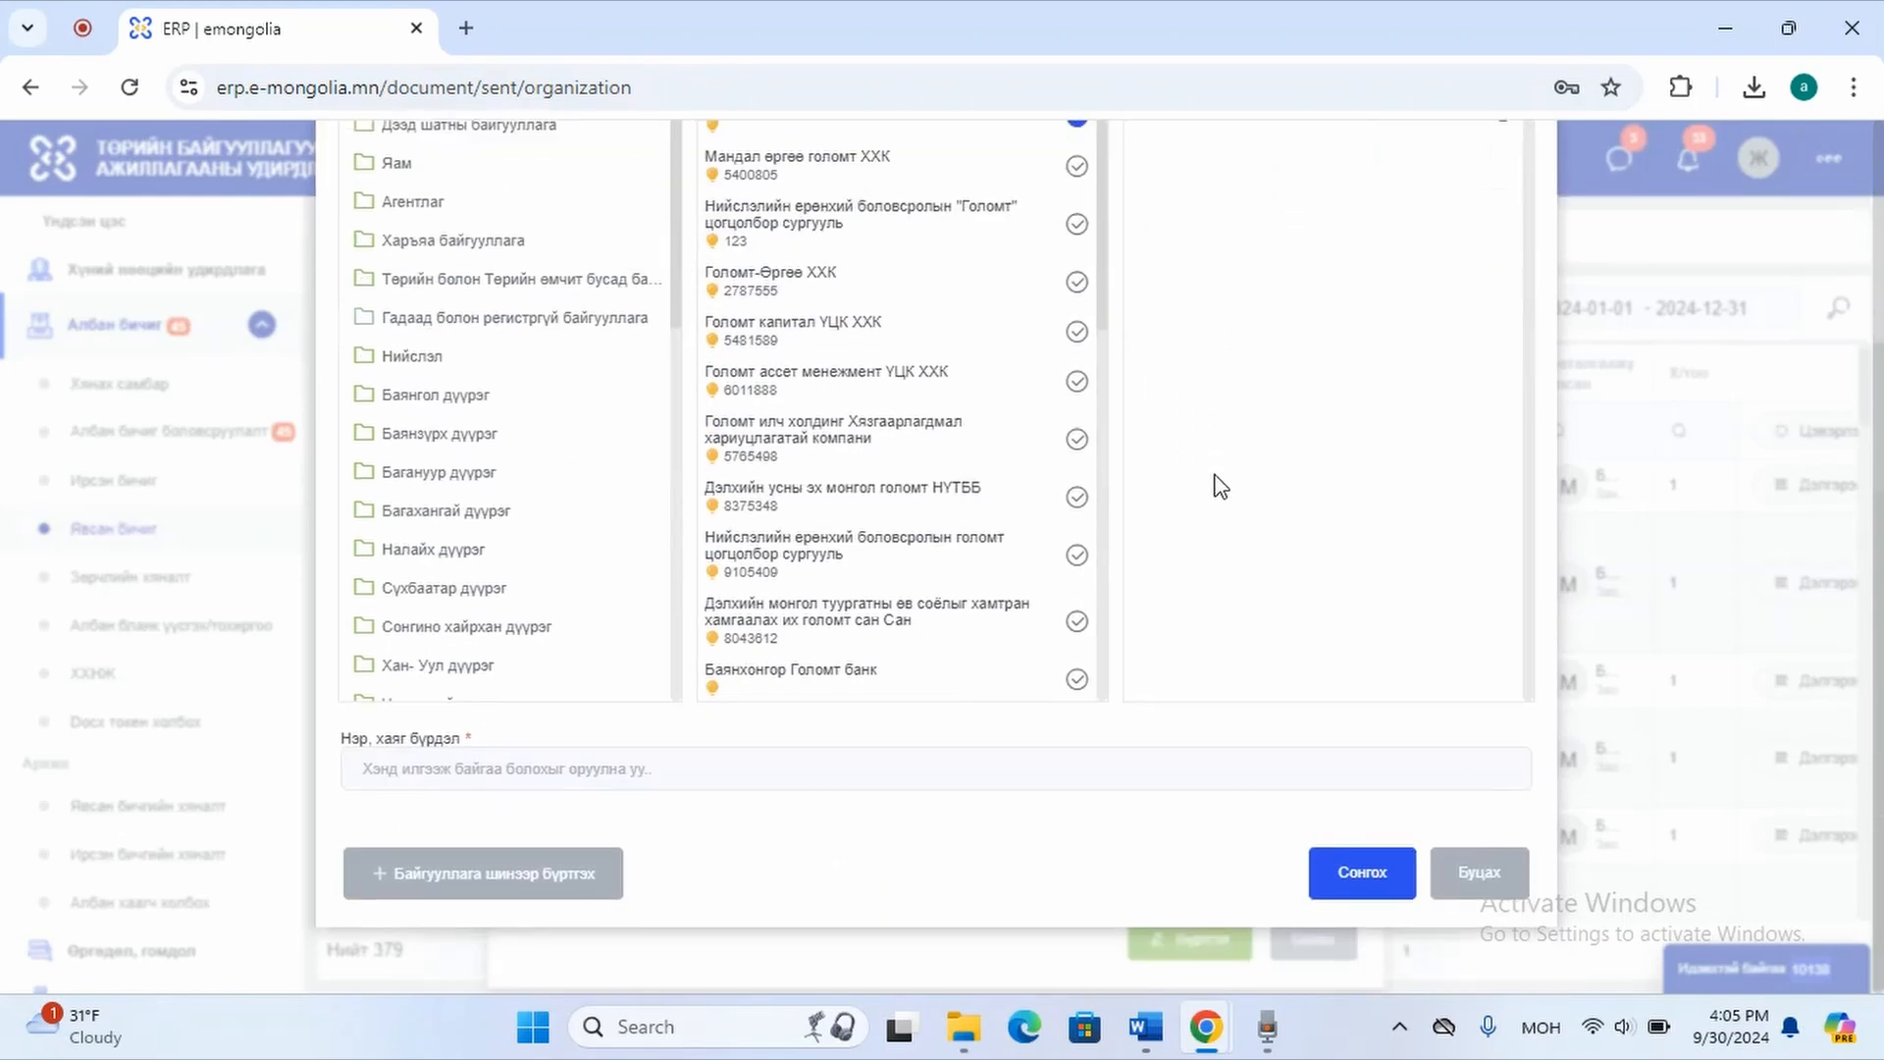
left_click_drag(1129, 253, 993, 343)
left_click_drag(1182, 252, 1141, 265)
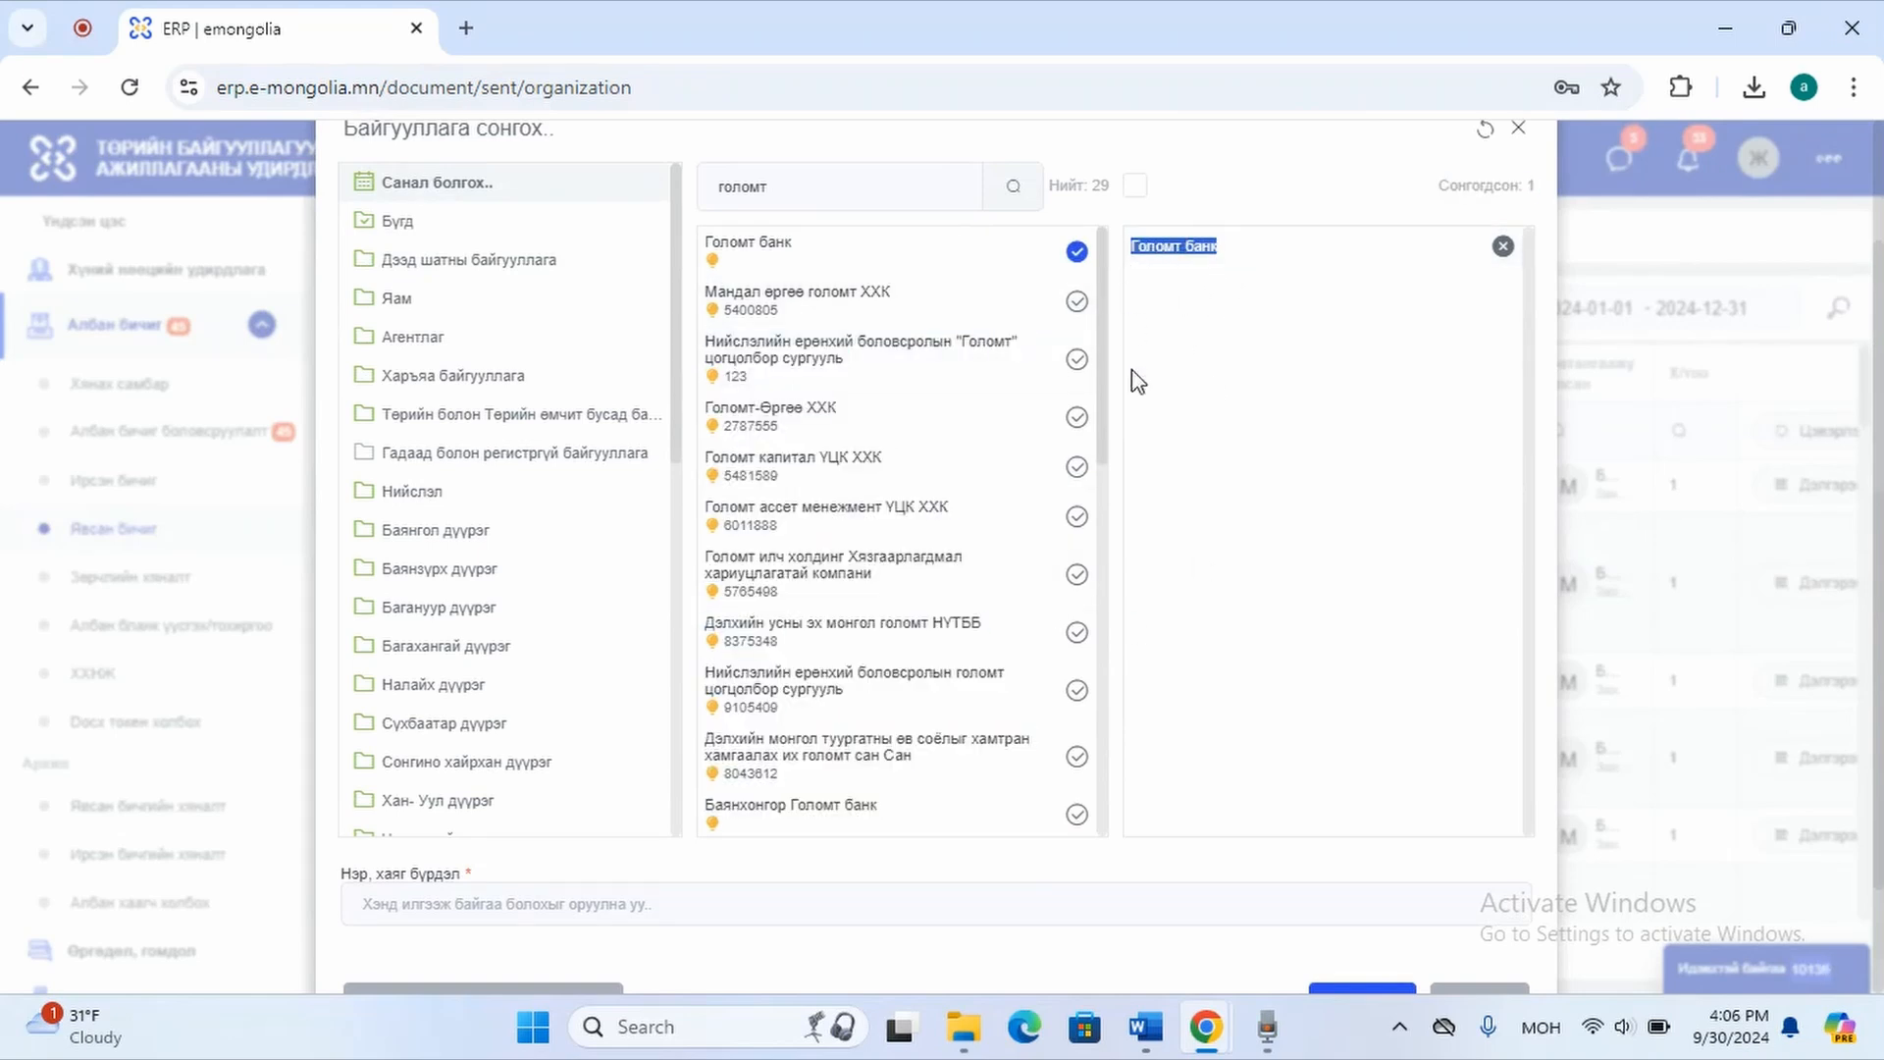
Enter "Голомт банканд" as the addressee (Нэр, хаяг бүрдэл) and add the selected recipient organization to the letter.
scroll(897, 530, "down", 5)
left_click(449, 905)
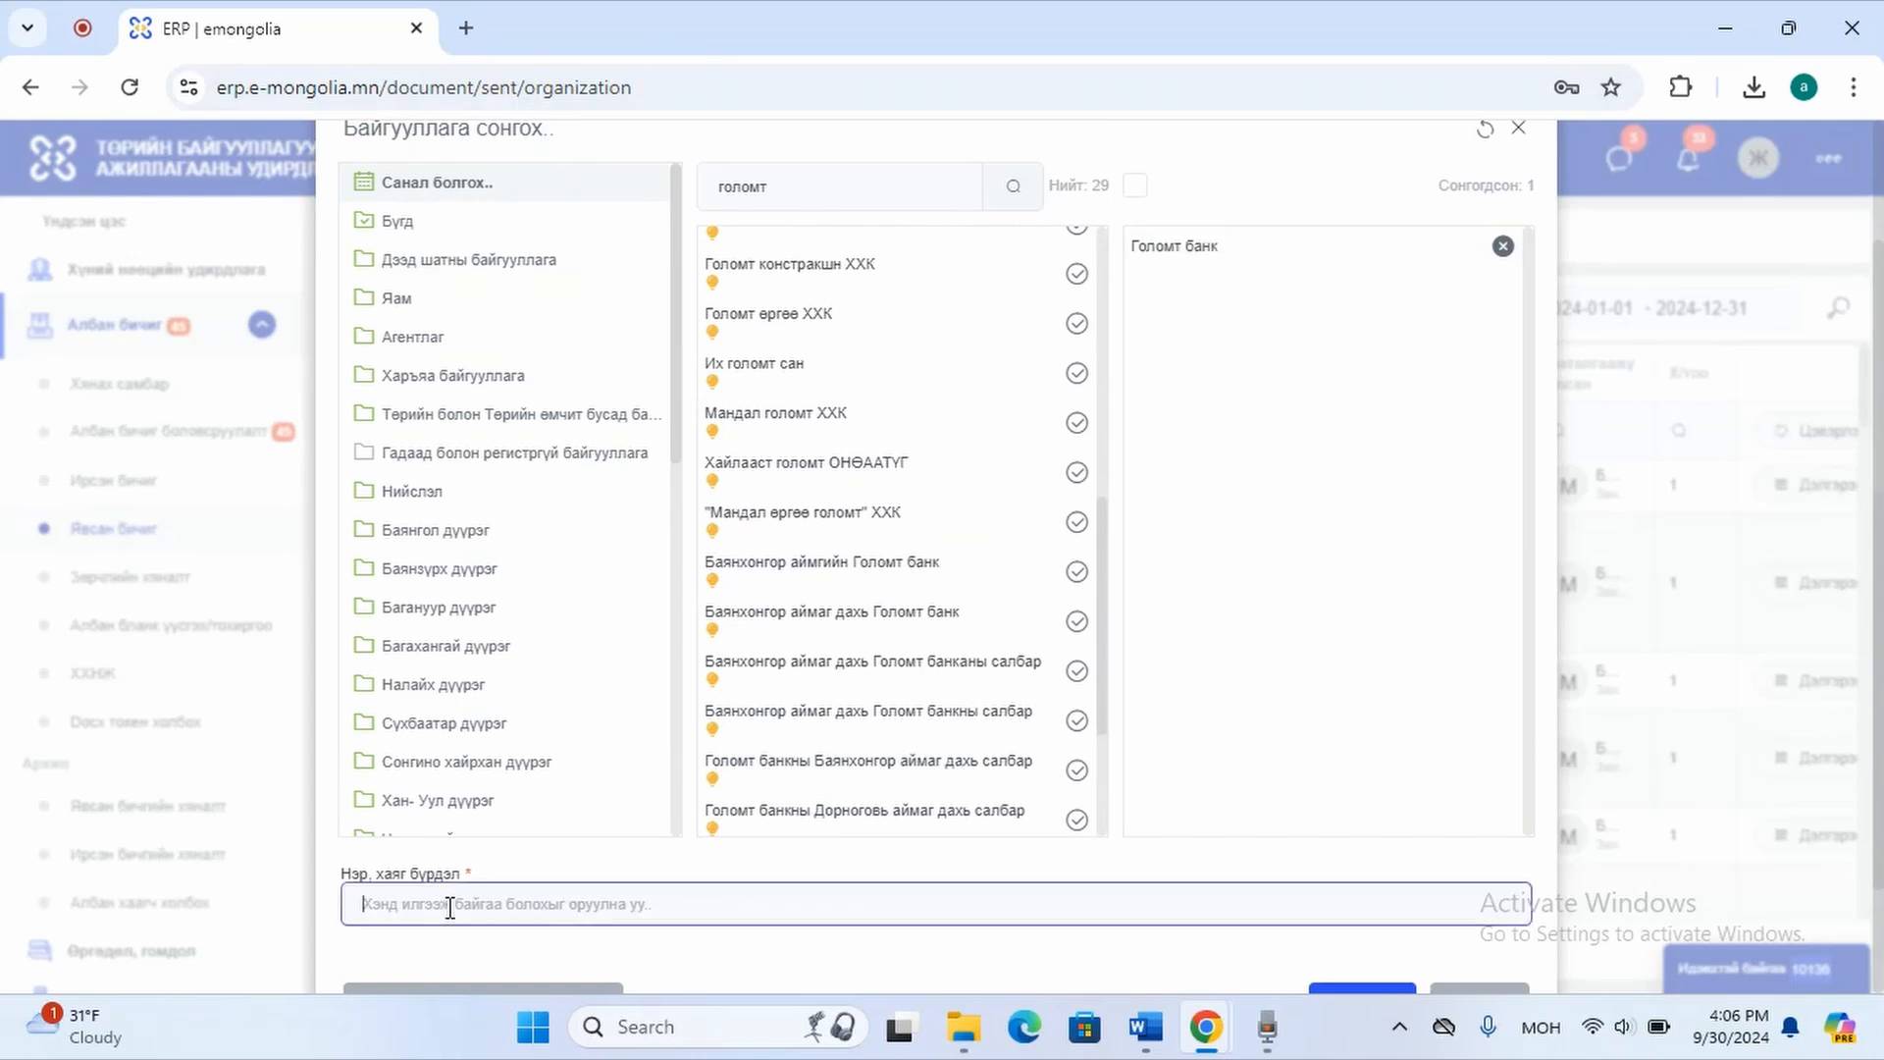
type("Голомт банк")
type("а")
scroll(706, 888, "down", 1)
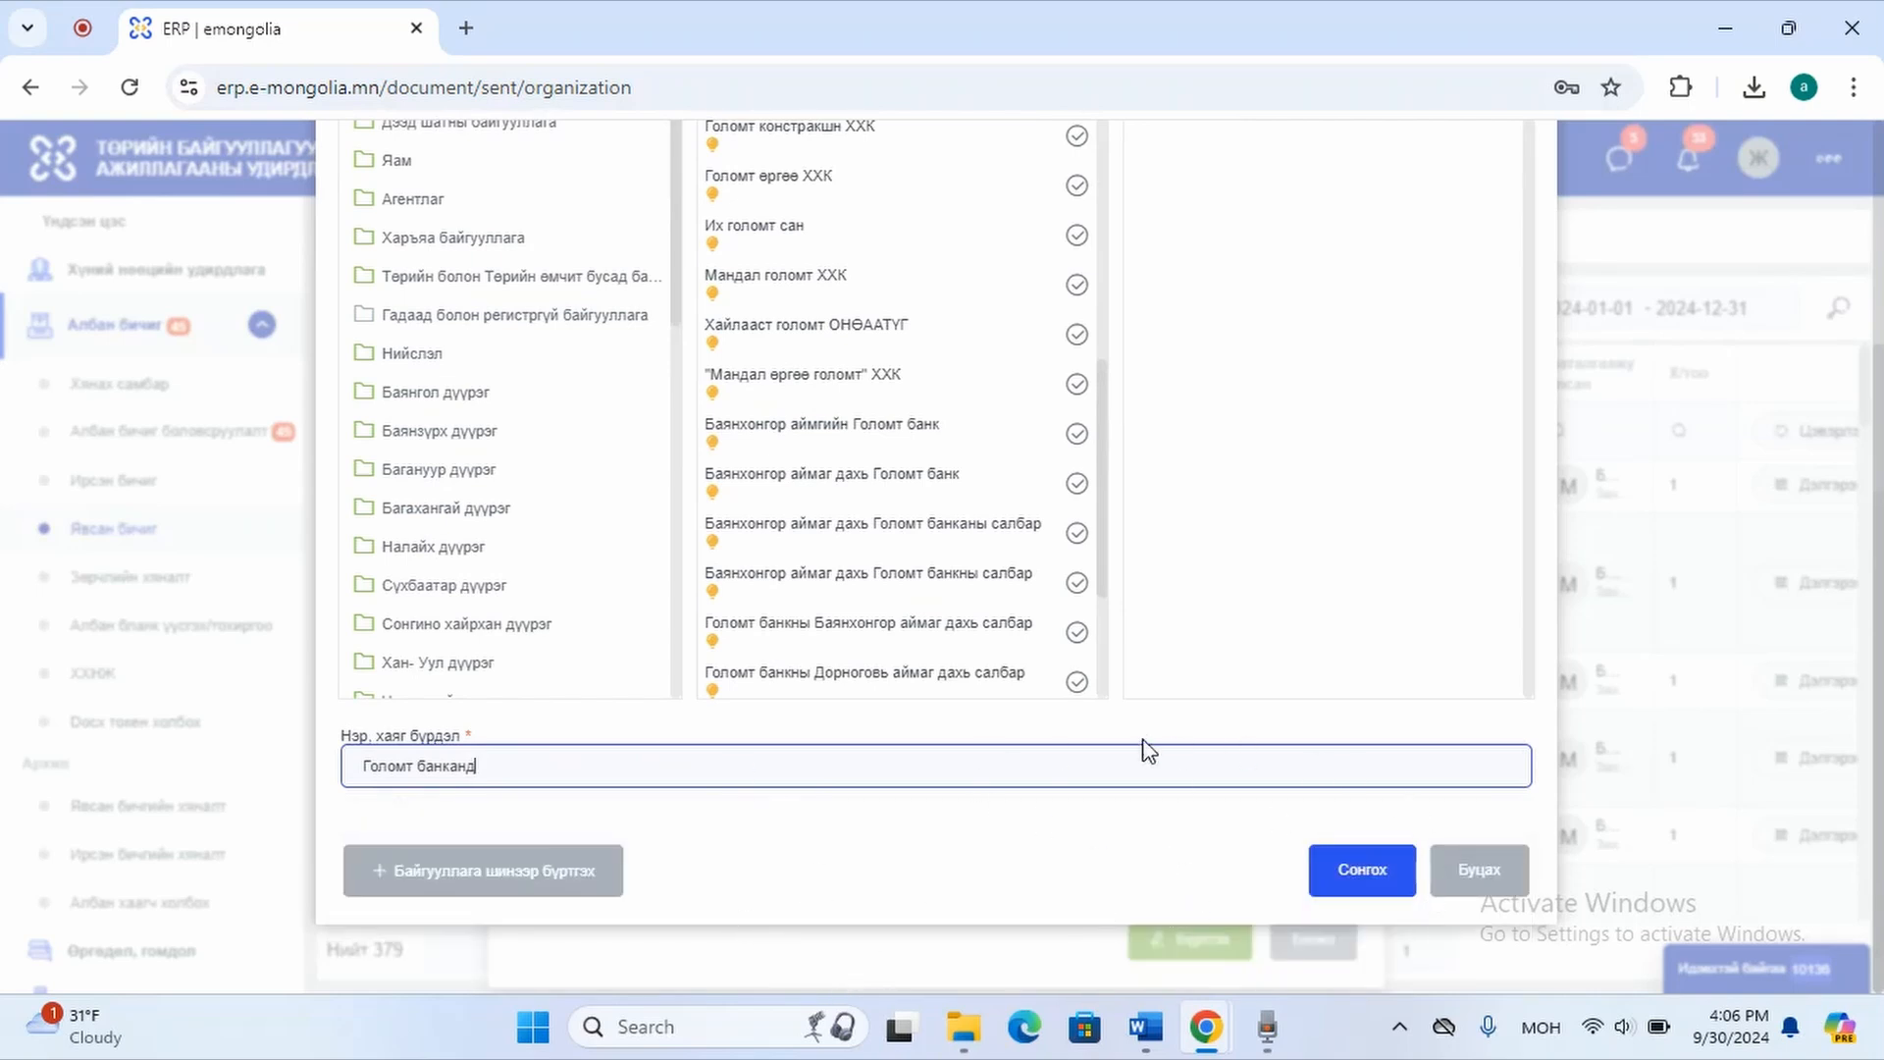
left_click(1361, 889)
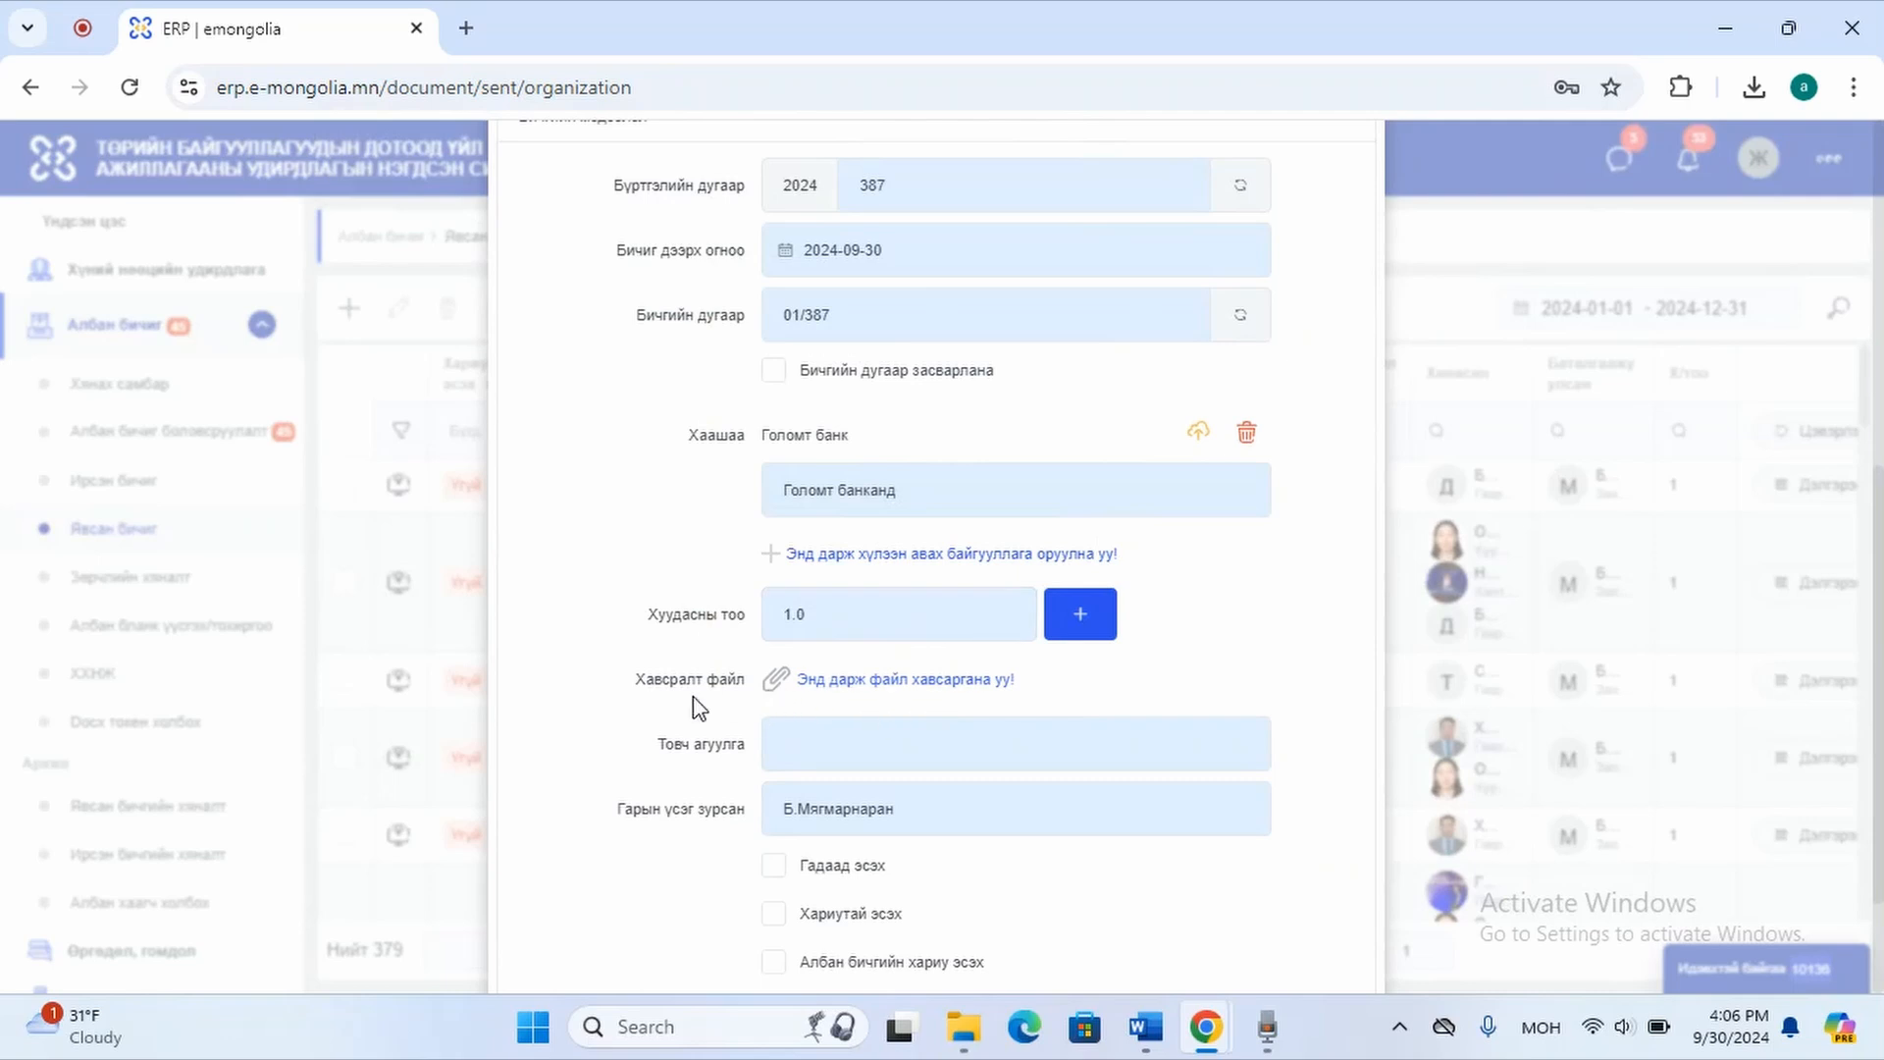
Attach the PDF file 387 from the computer's Downloads folder and set its page count (Хуудас) to 1.
left_click(843, 690)
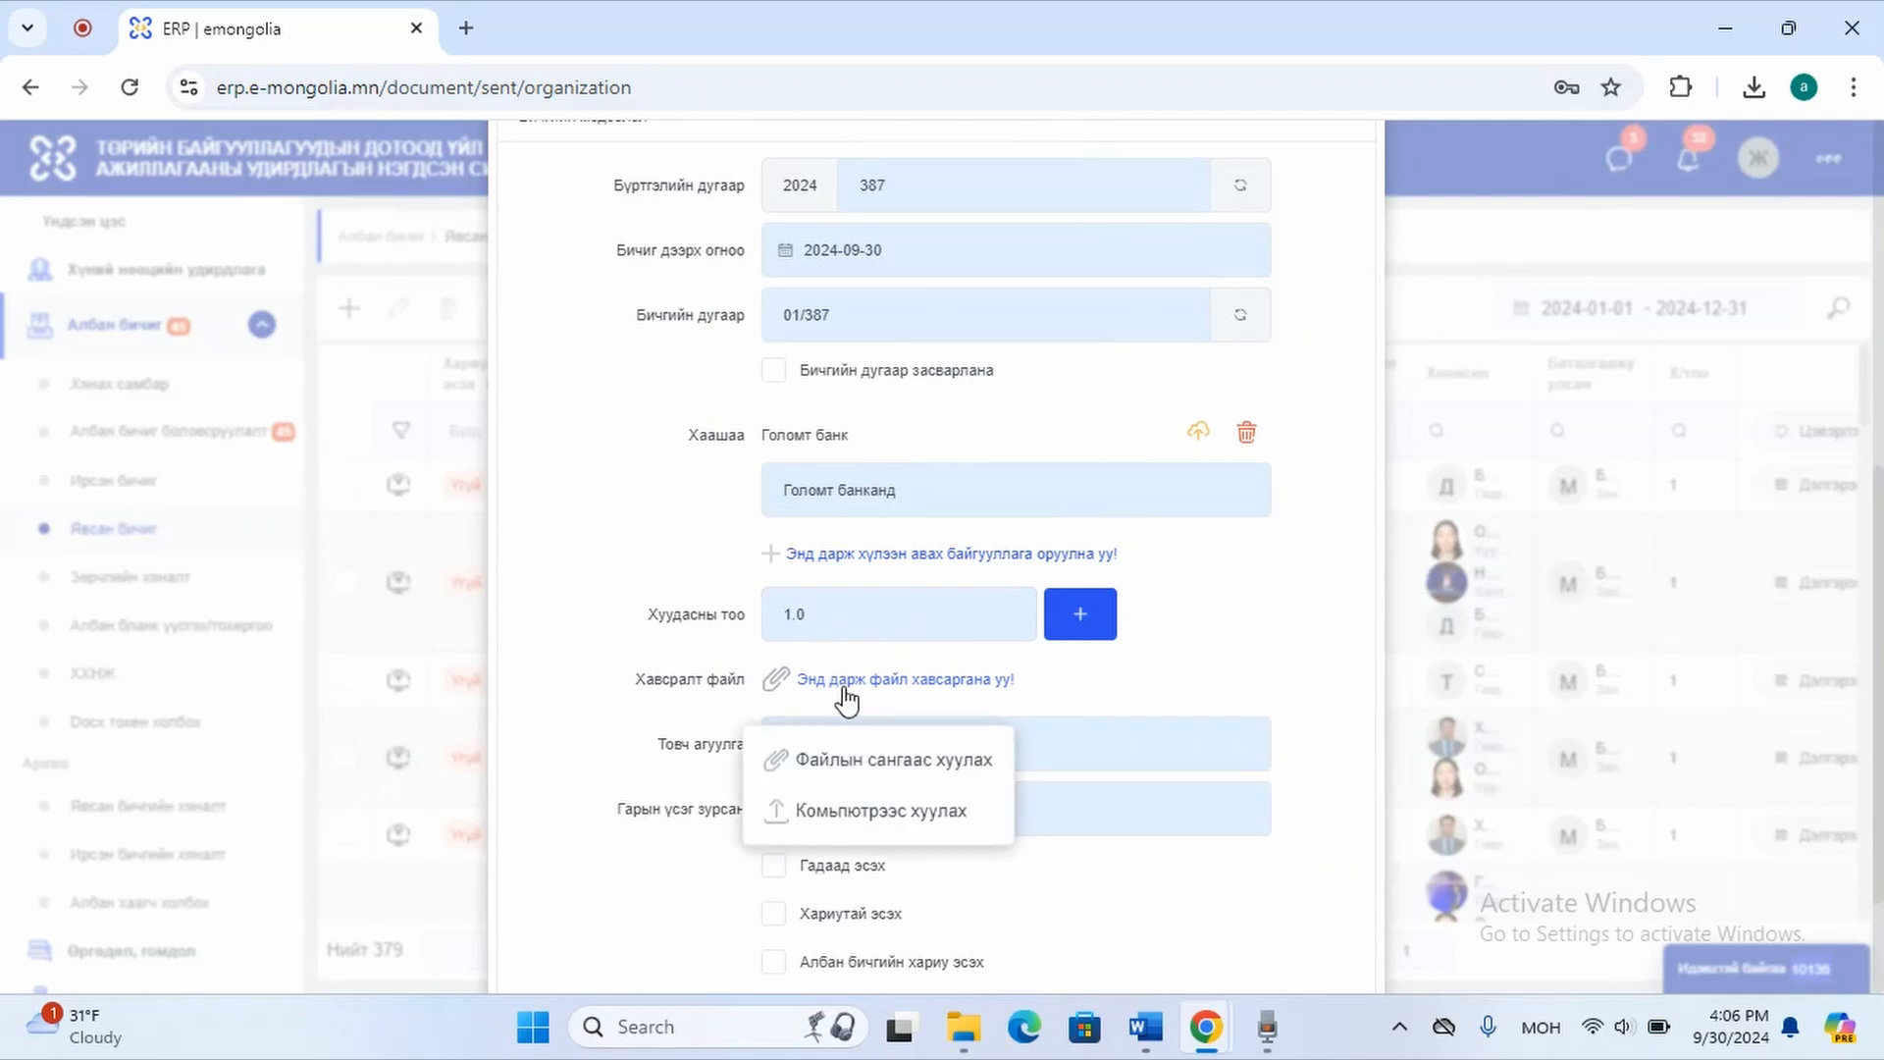
left_click(898, 822)
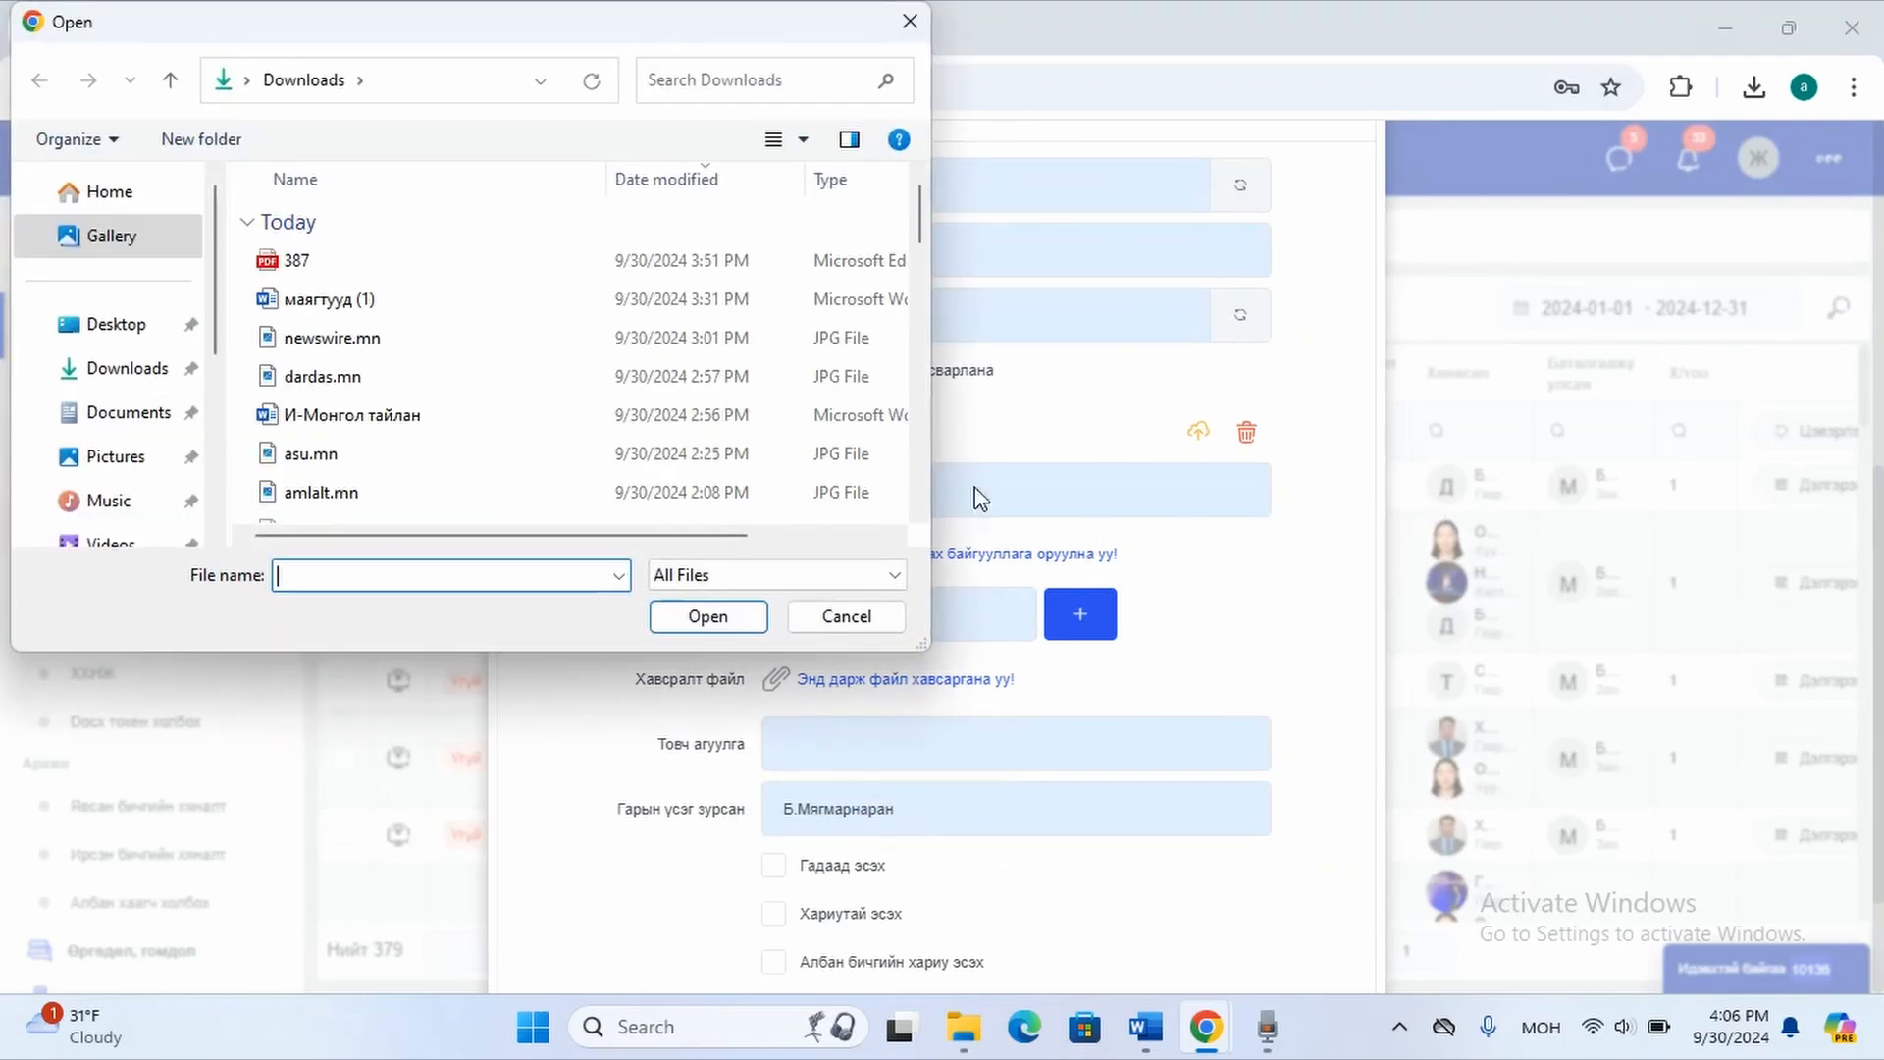
double_click(392, 260)
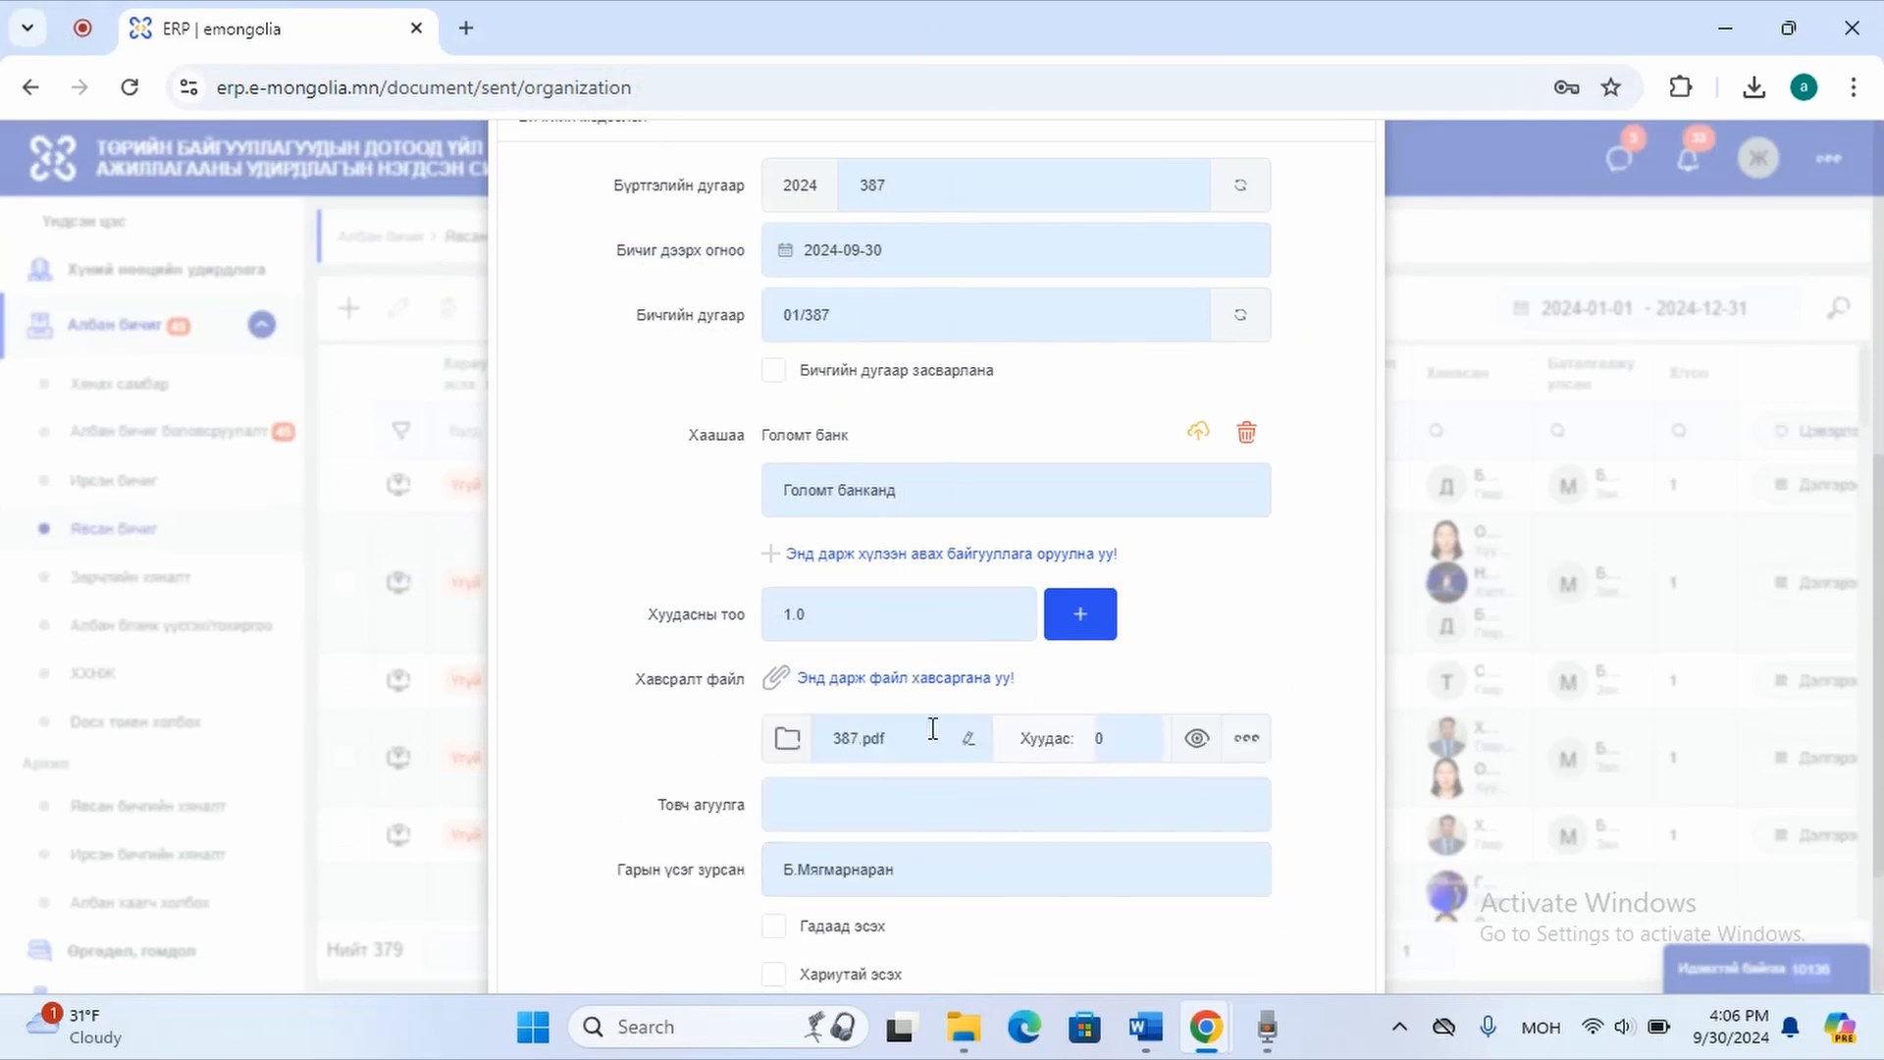
left_click(1151, 727)
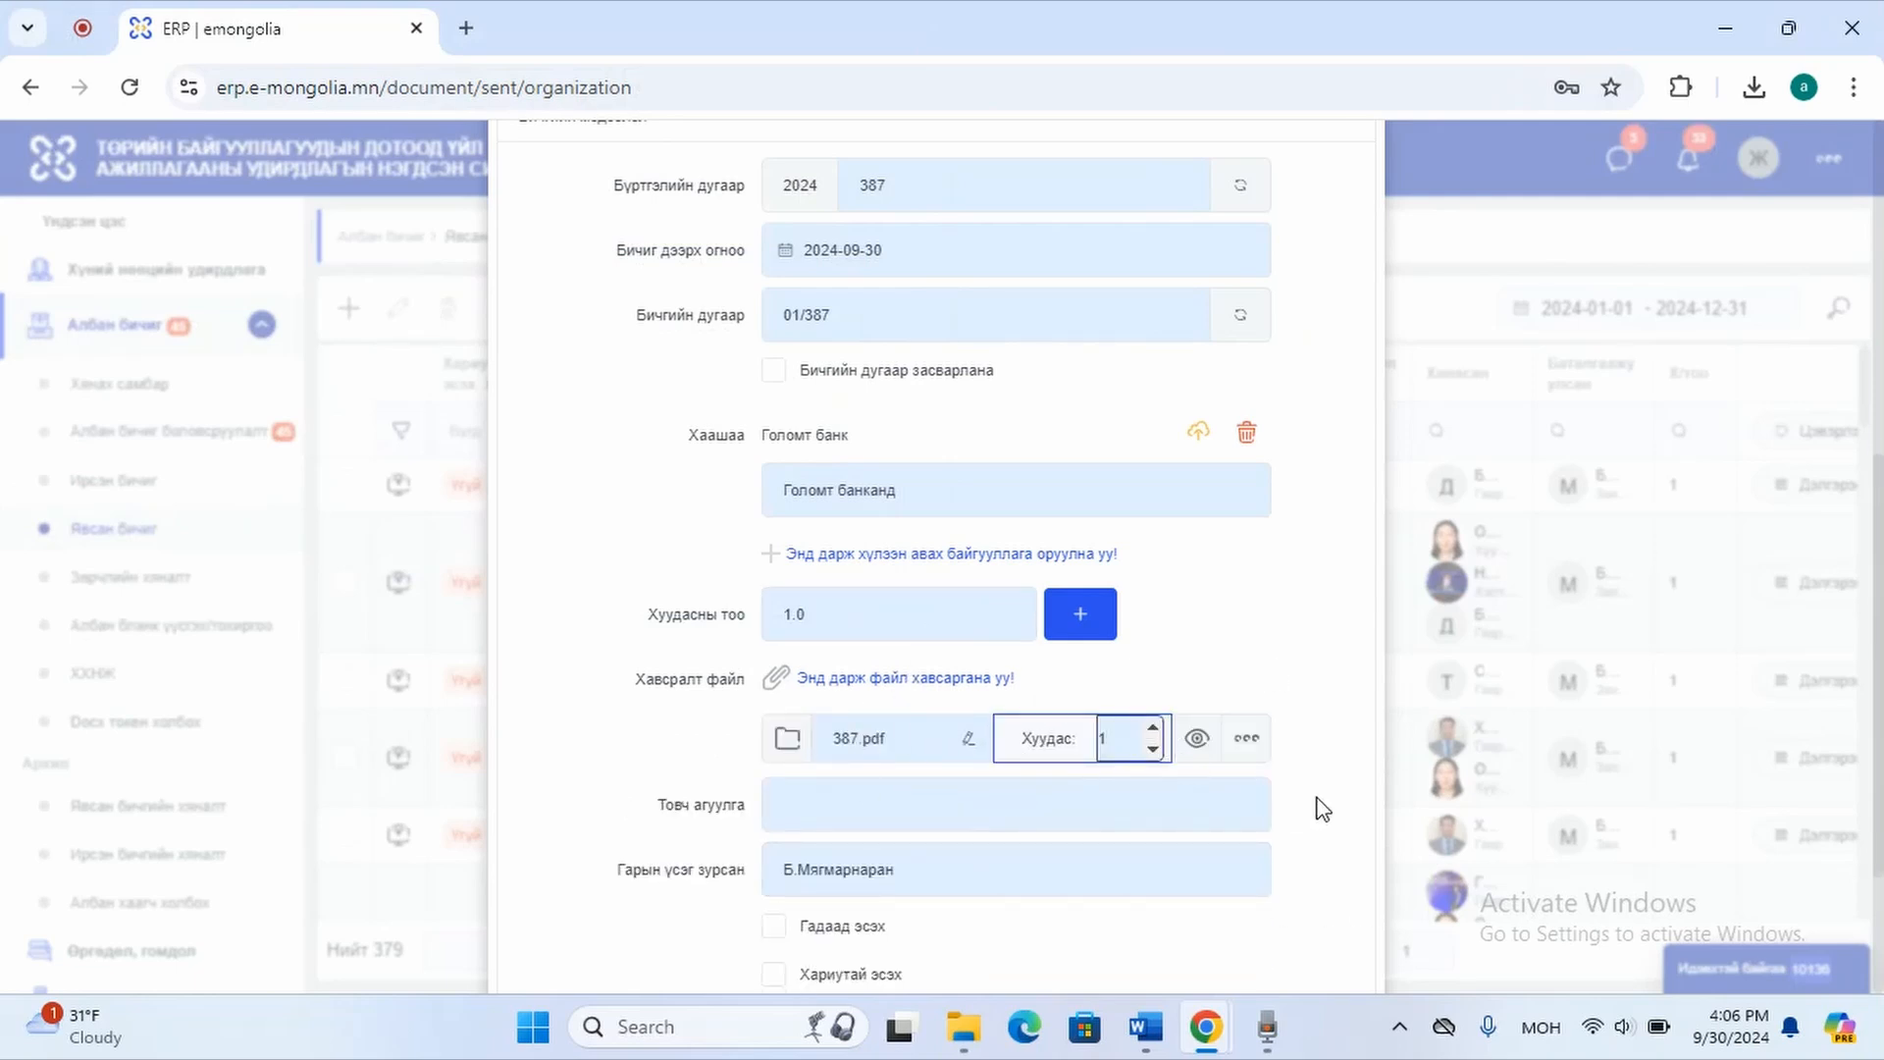
Enter "тодорхойлойлт" as the Товч агуулга, then register the sent letter and confirm saving.
left_click(876, 809)
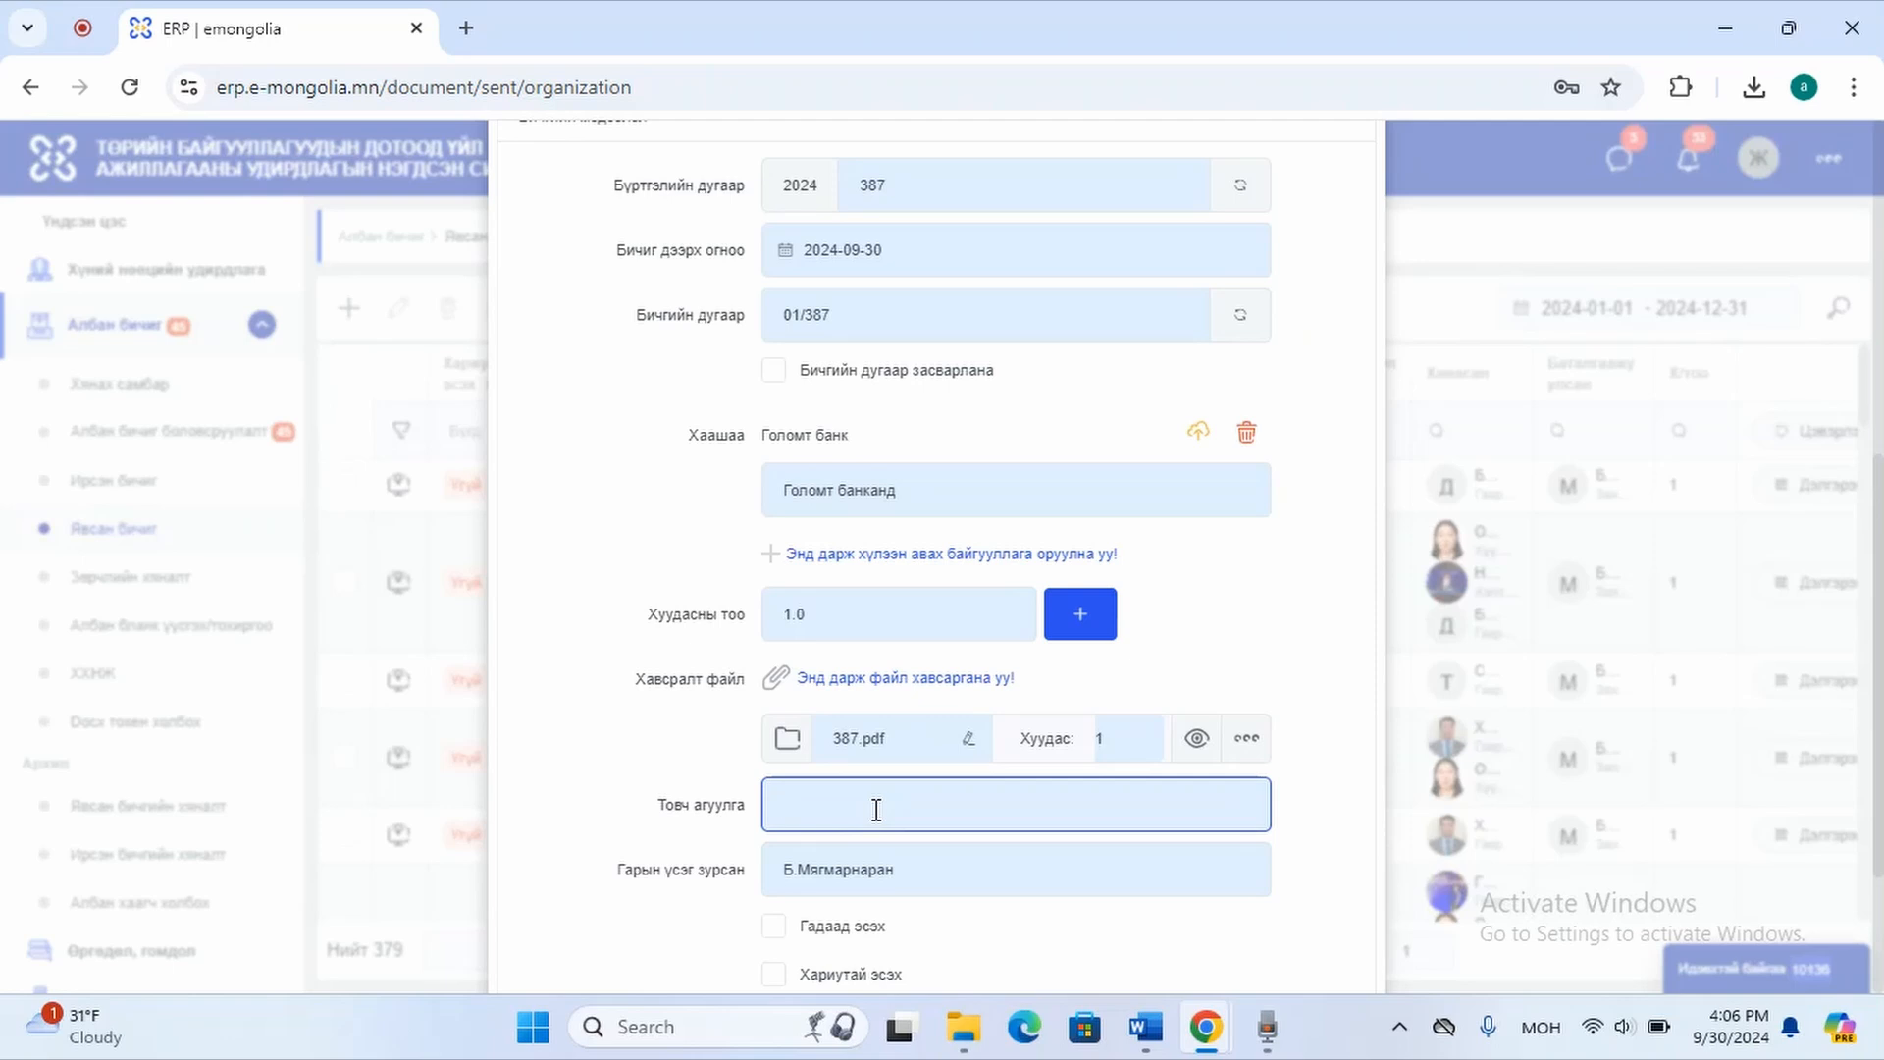
type("тодорхо")
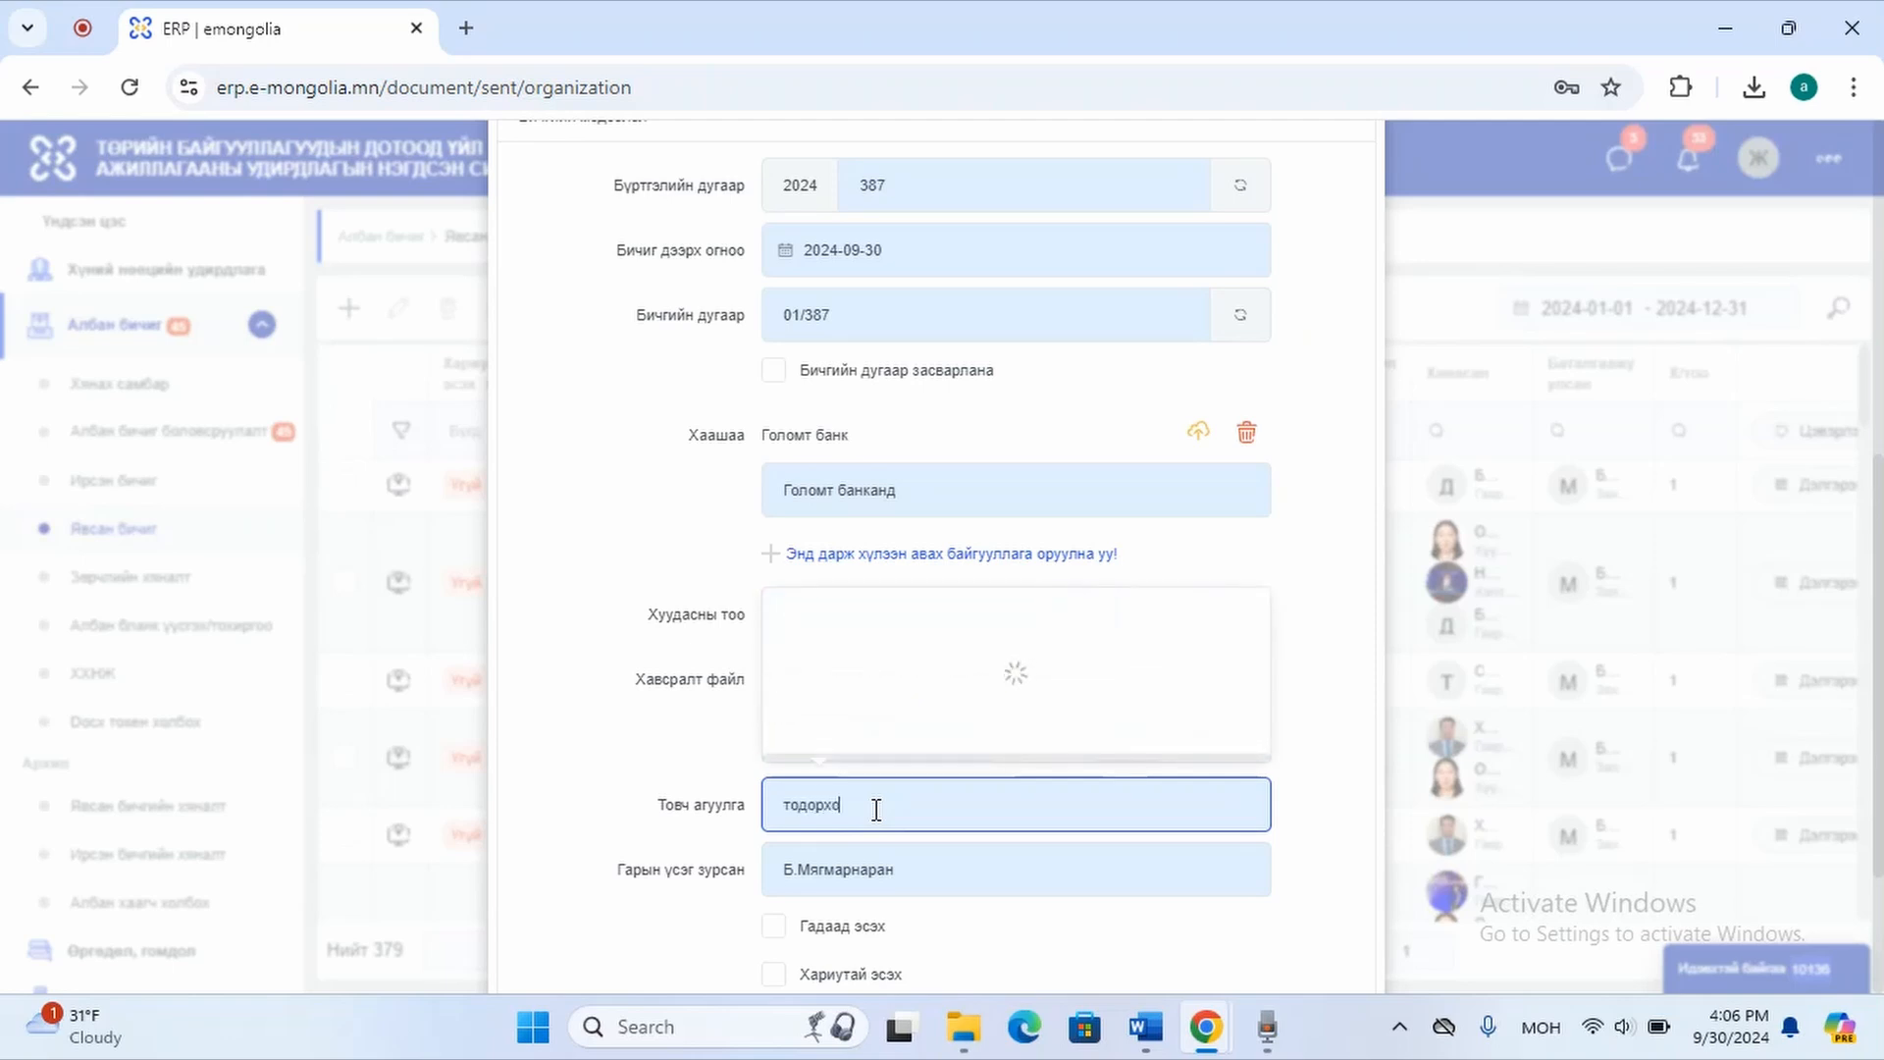
type("йлол")
scroll(1059, 841, "down", 3)
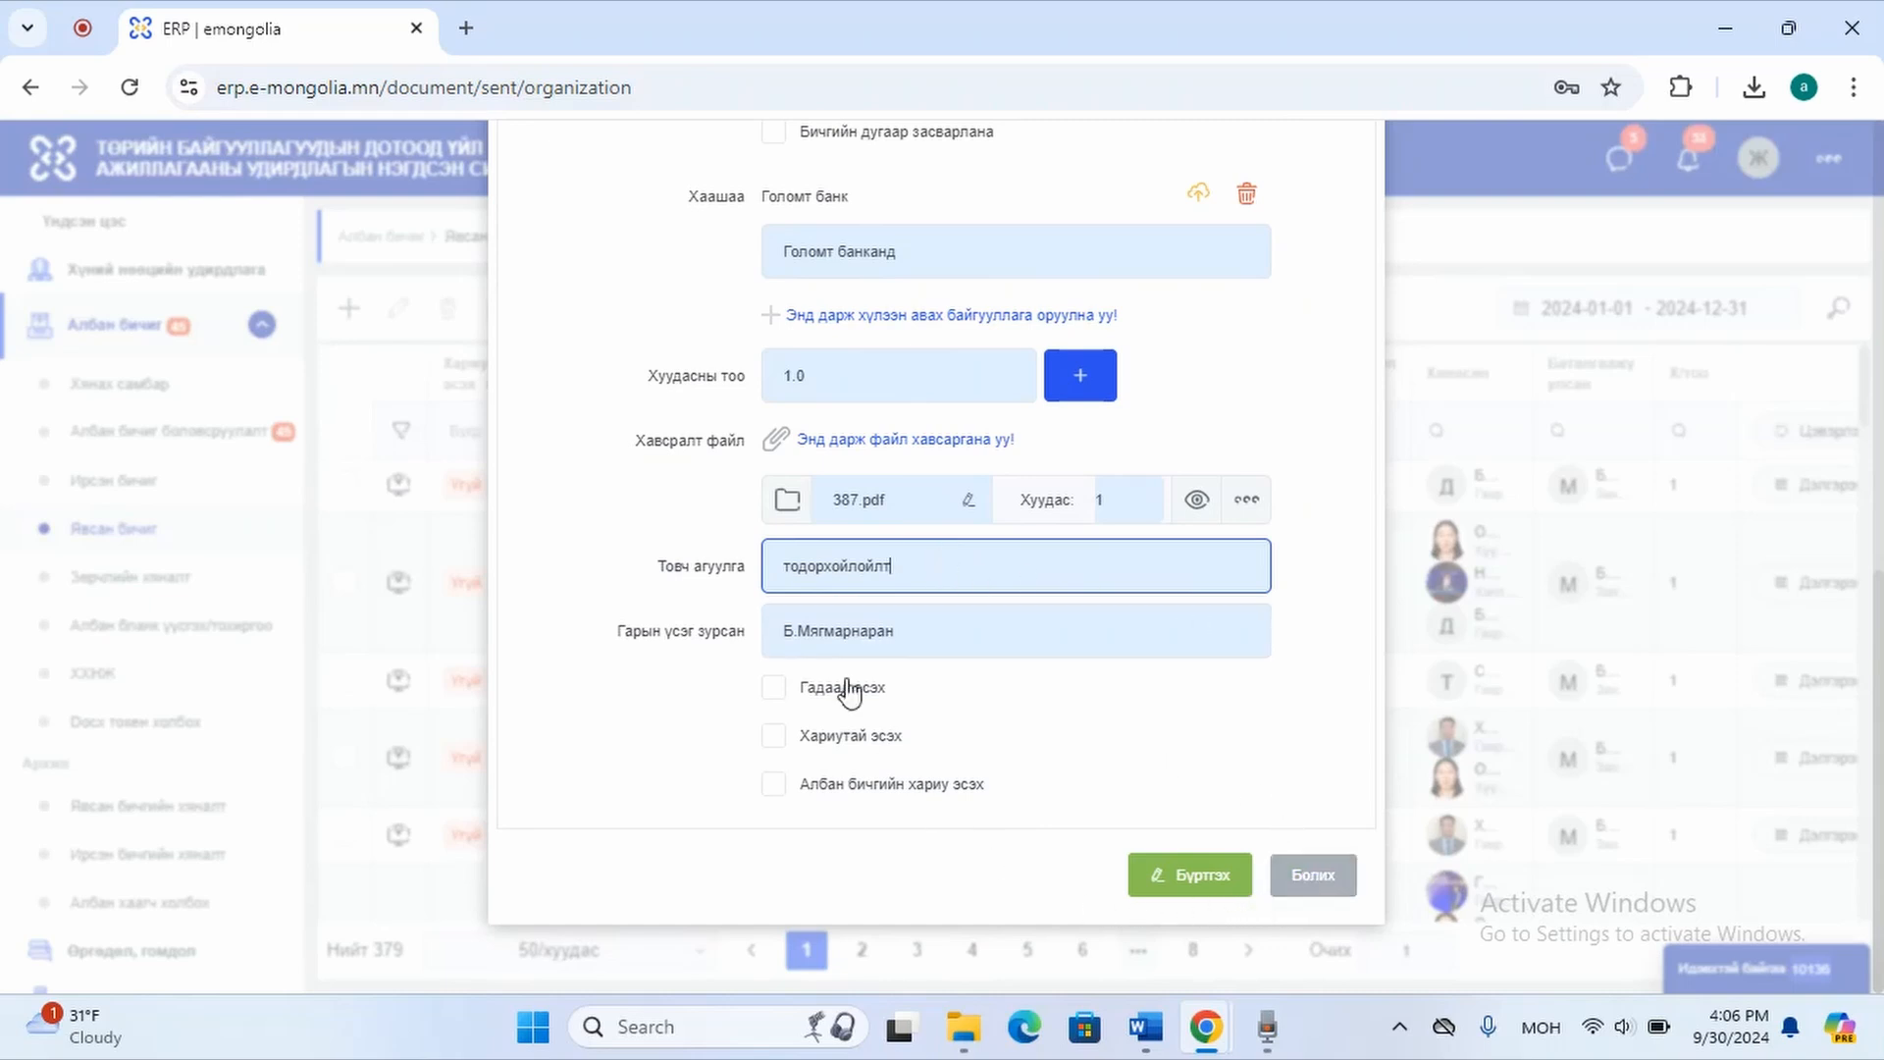
left_click(1226, 878)
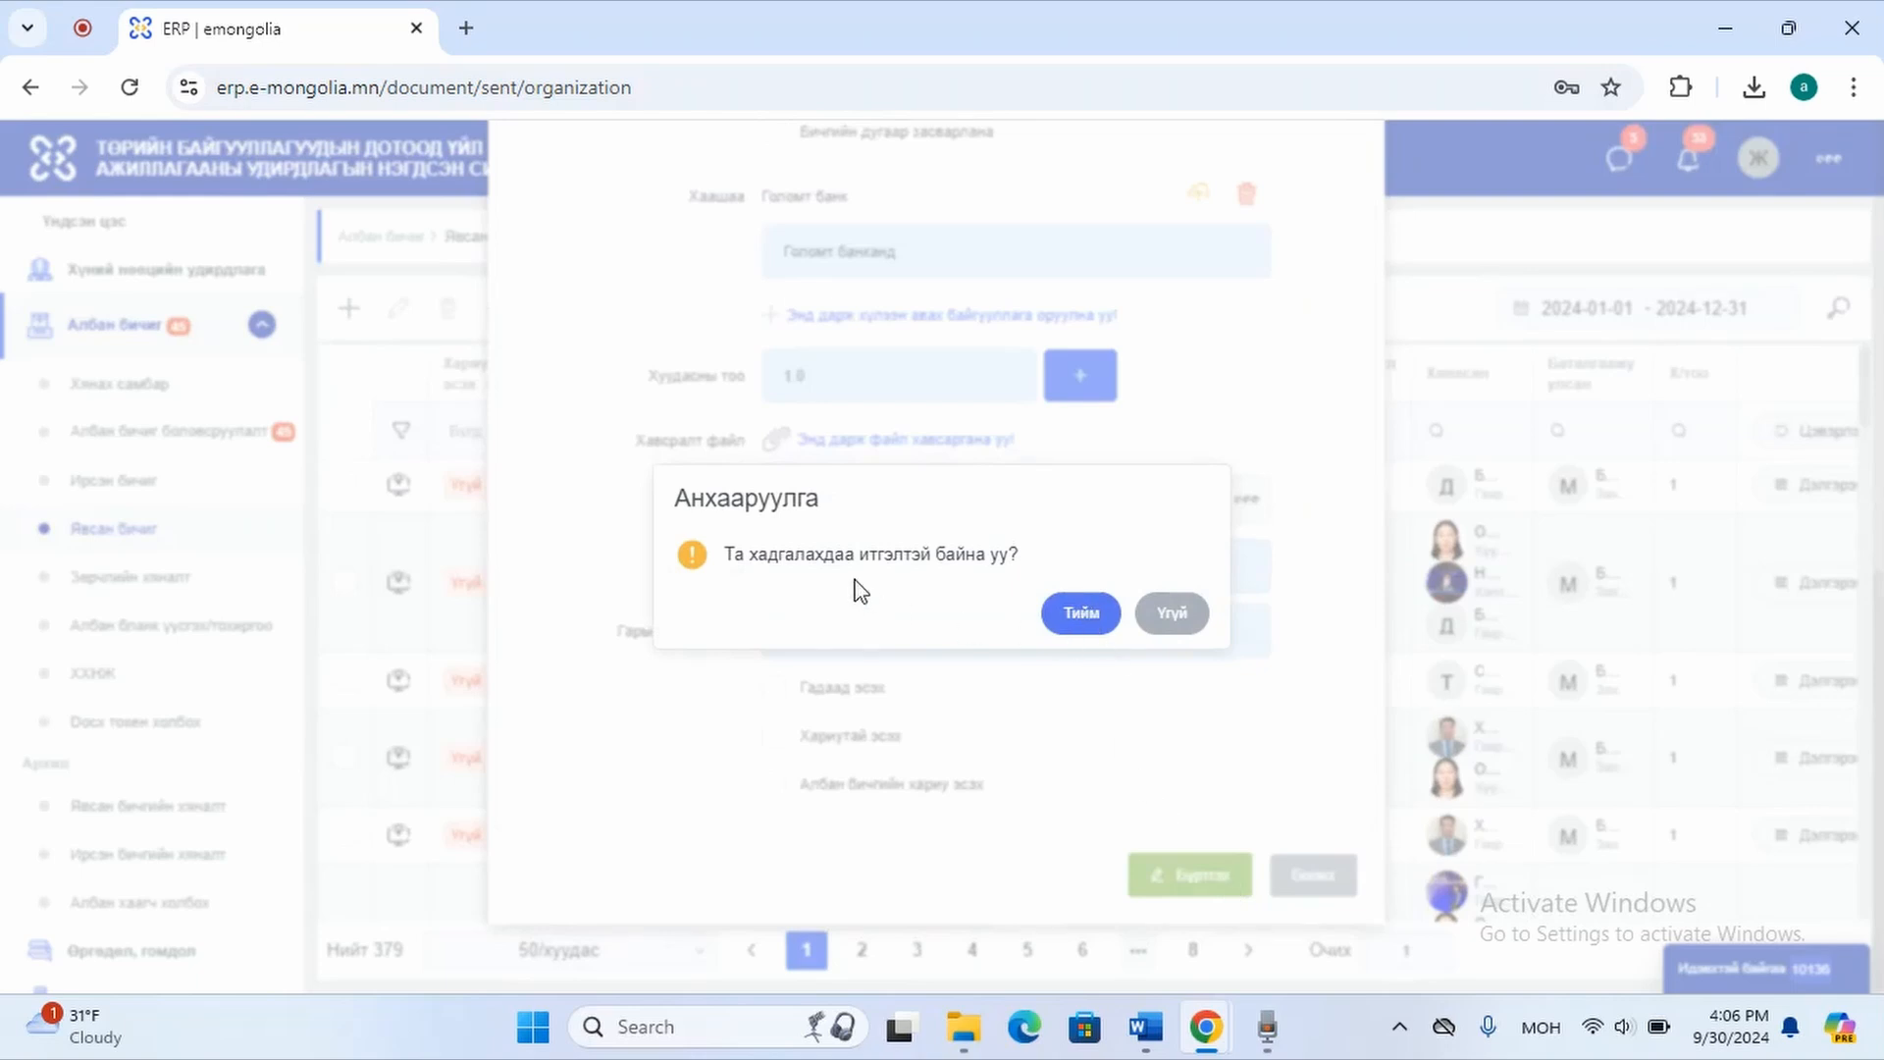
left_click(1081, 612)
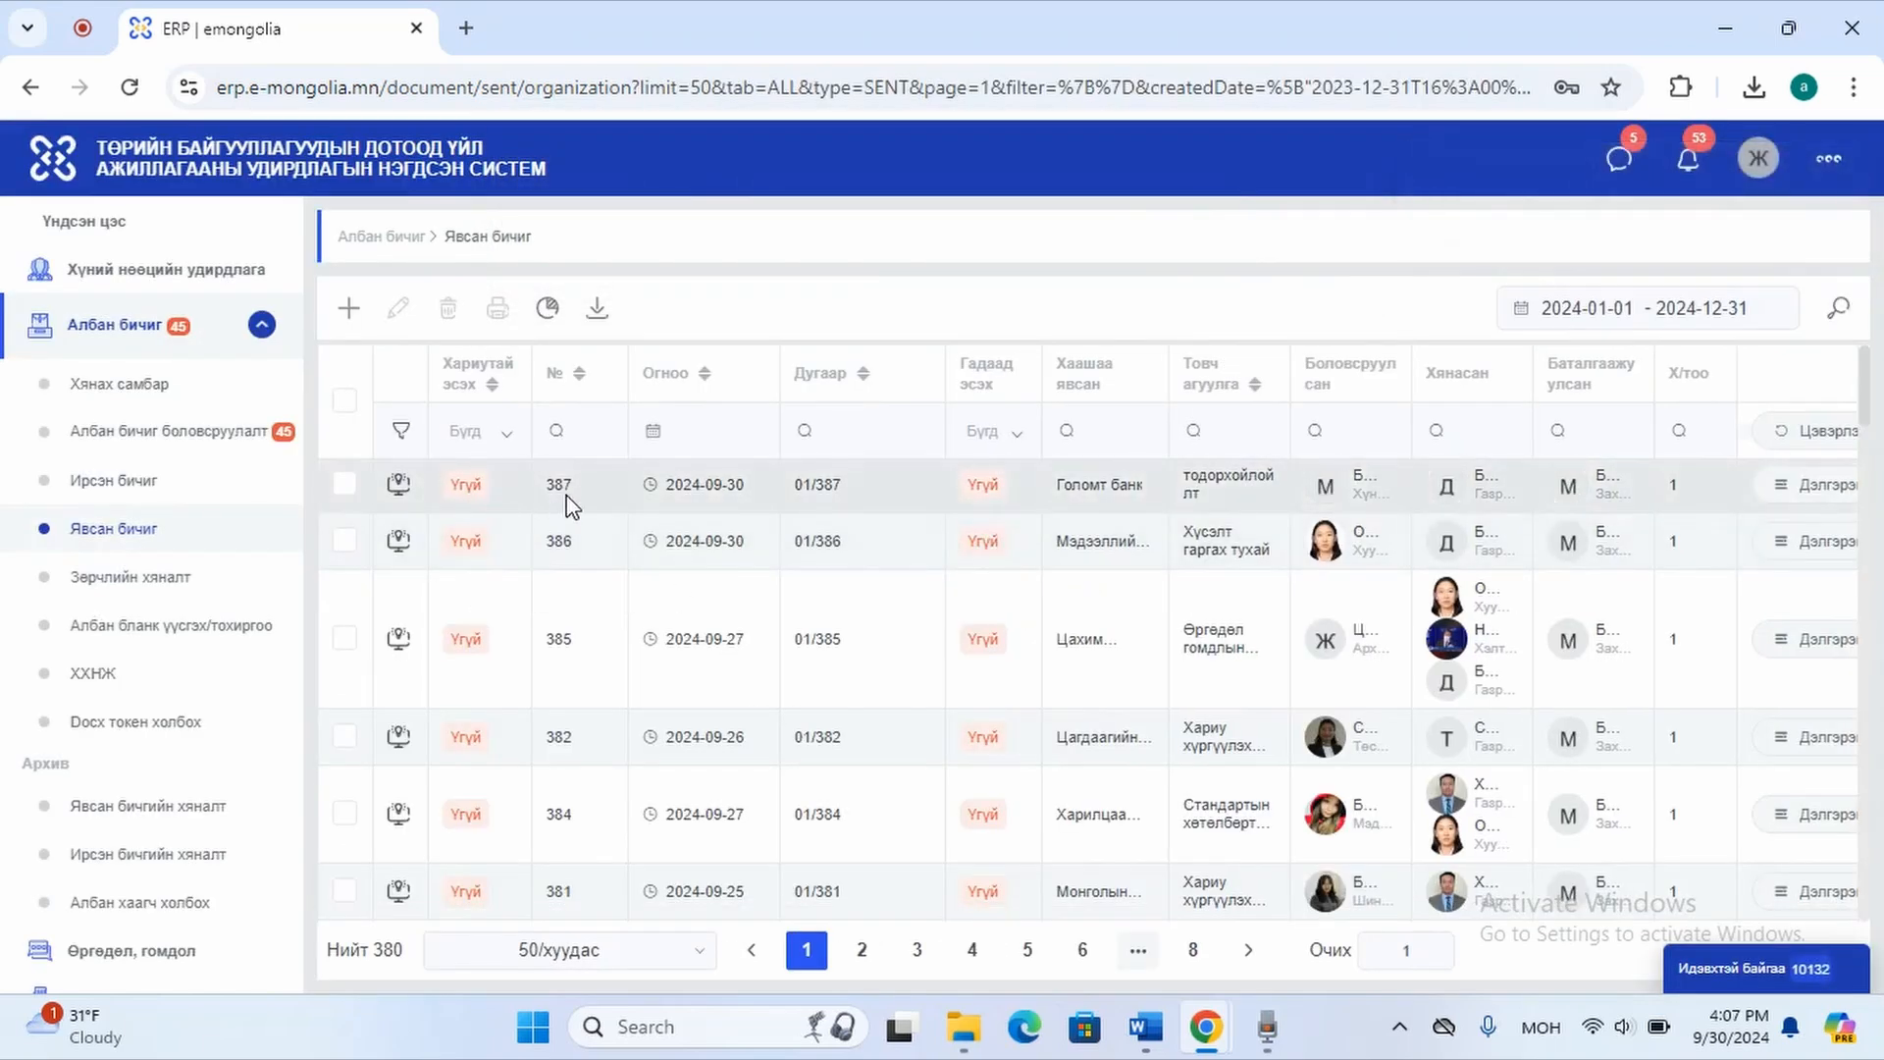
Open the details of sent letter 387 and review its registration data and the list of officials involved.
left_click(1800, 490)
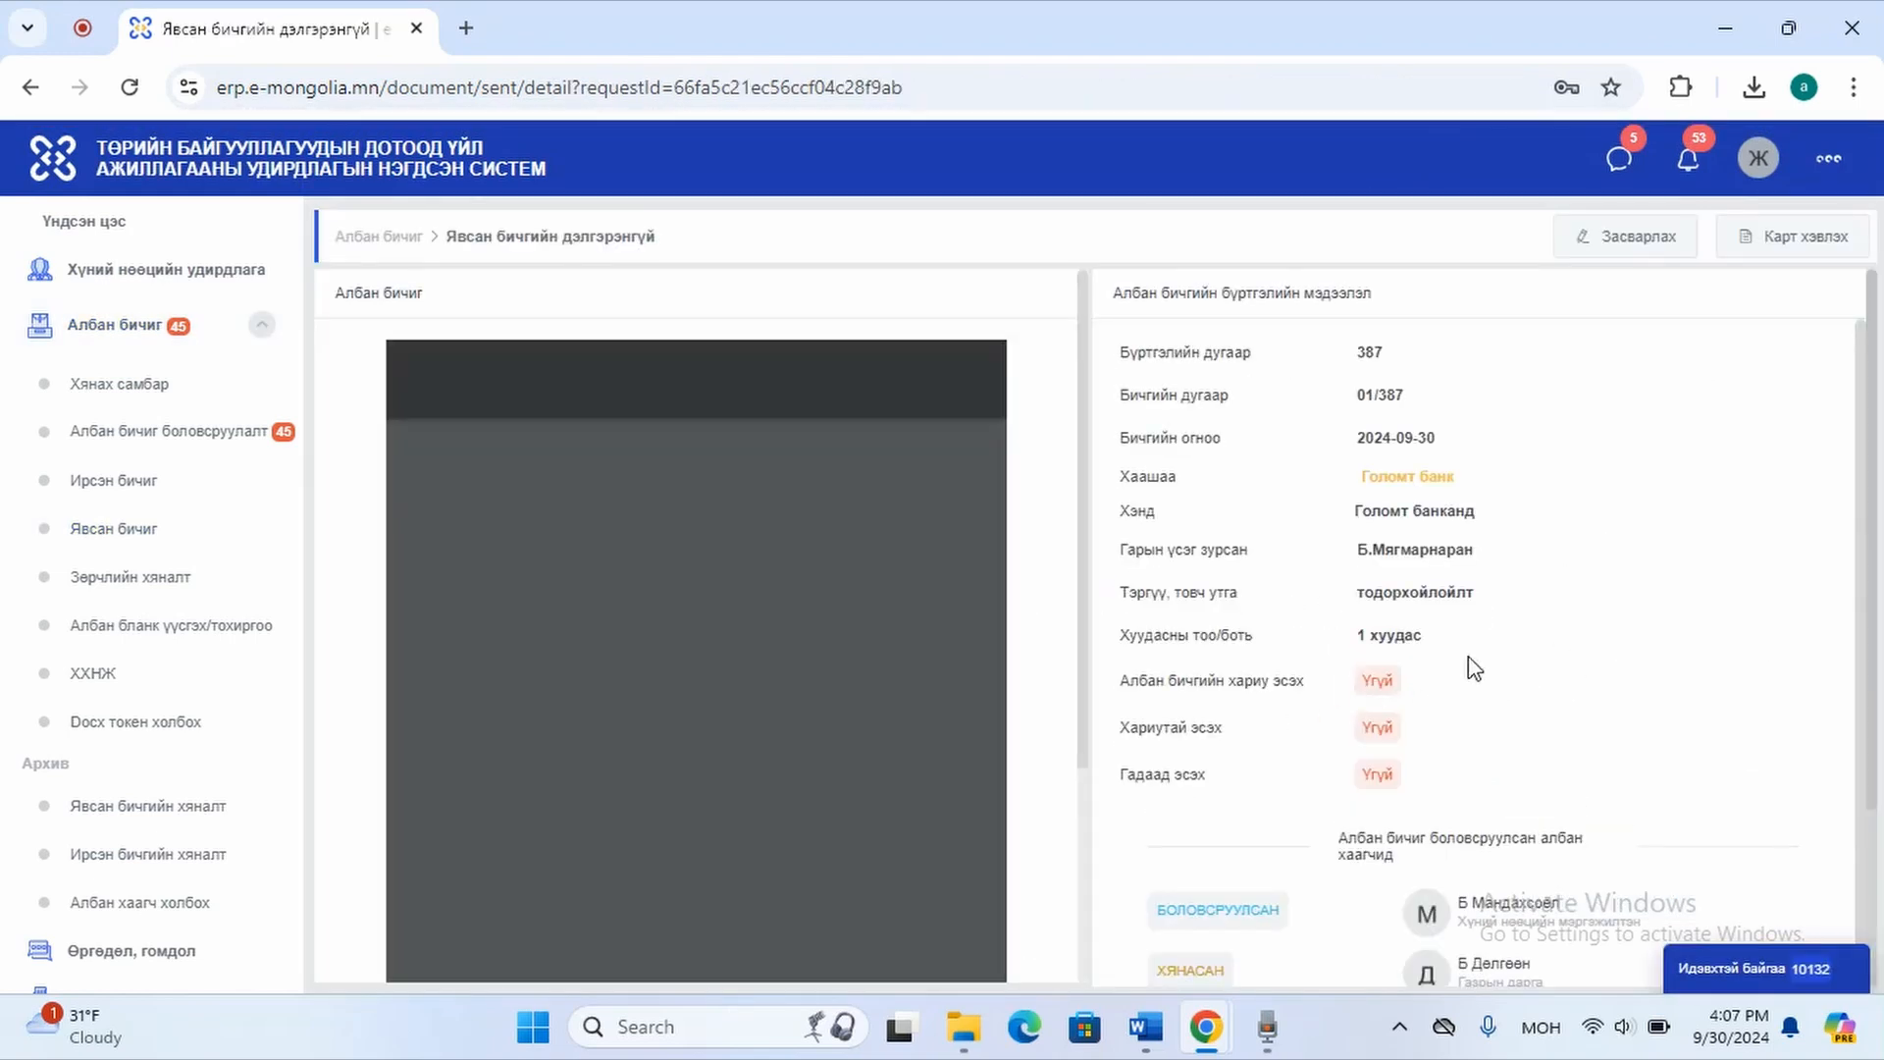
scroll(1565, 785, "down", 3)
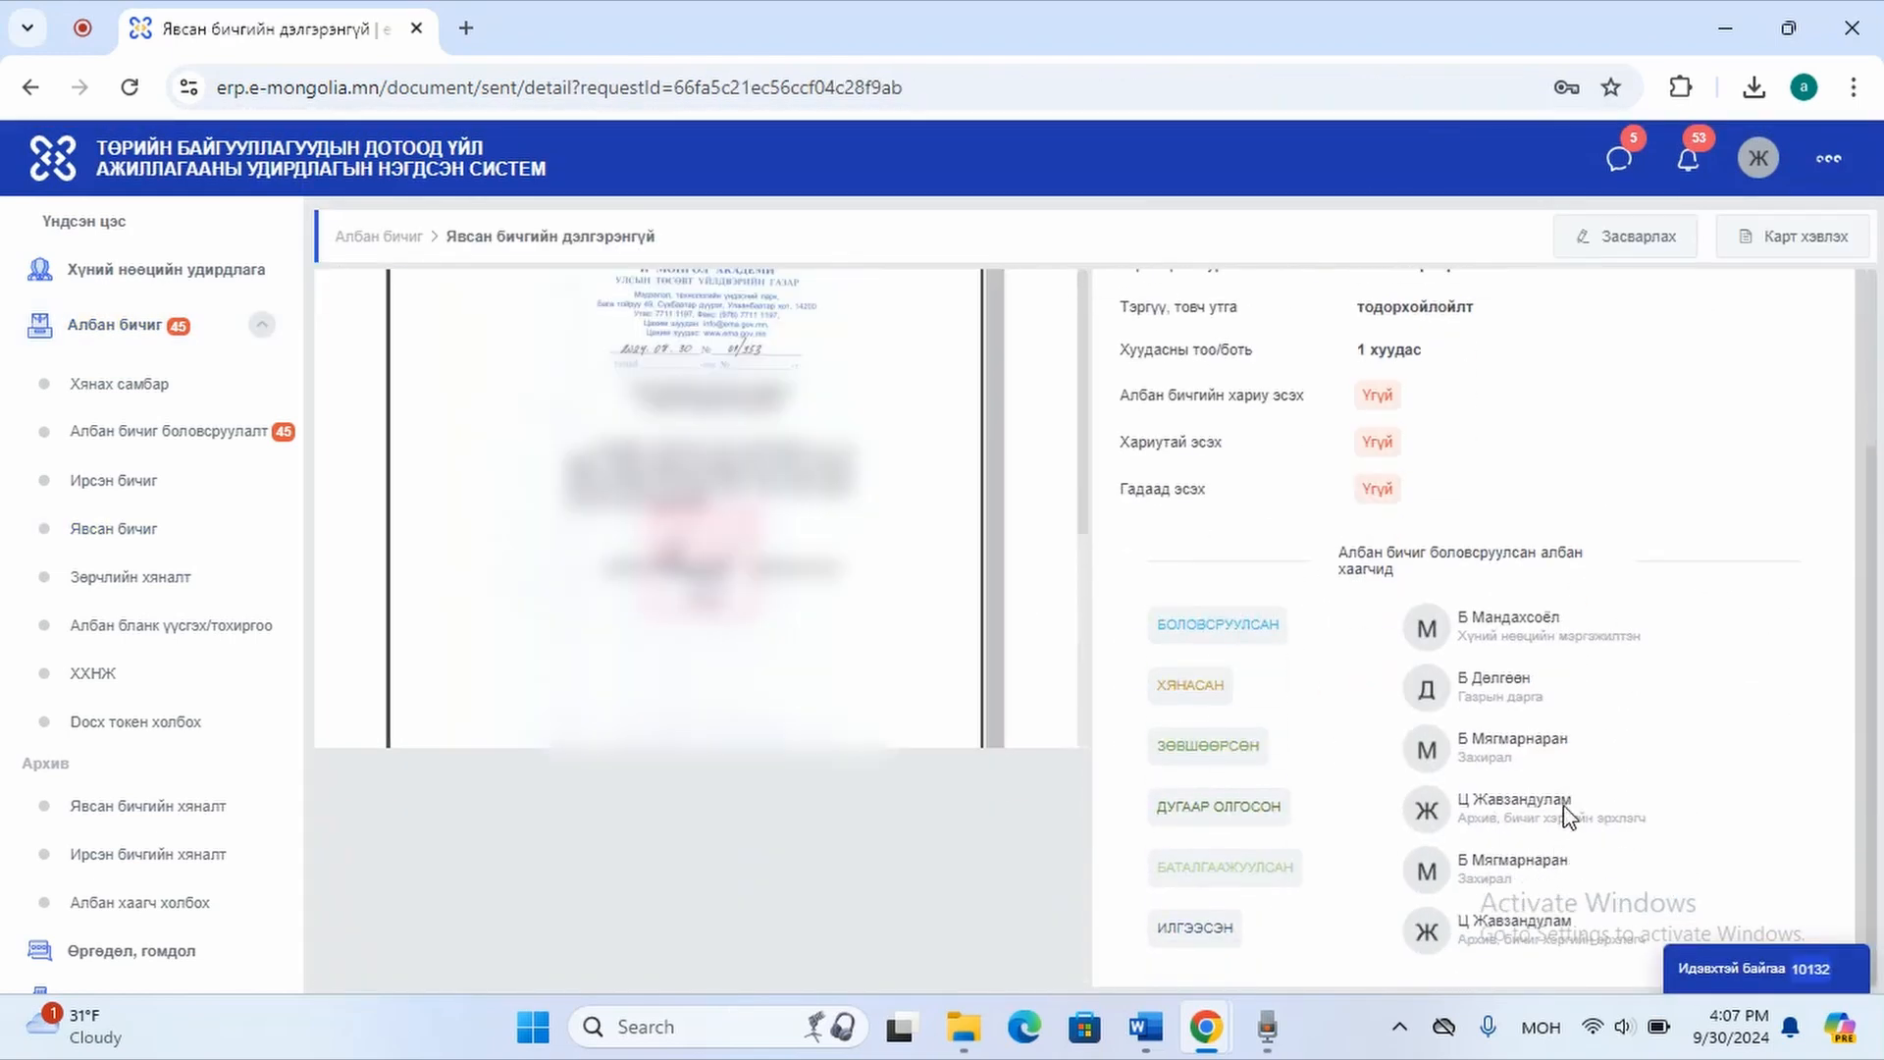